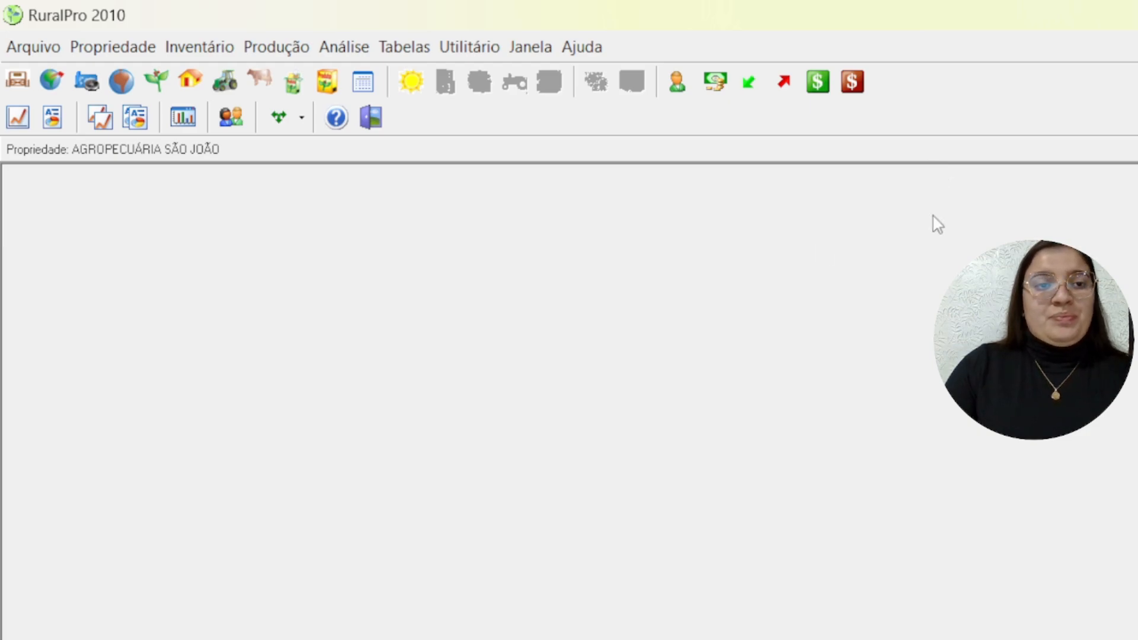
# - Add a Caminhão record with an average of 10 years to the Vida Útil table, save it and close the table
pyautogui.click(409, 48)
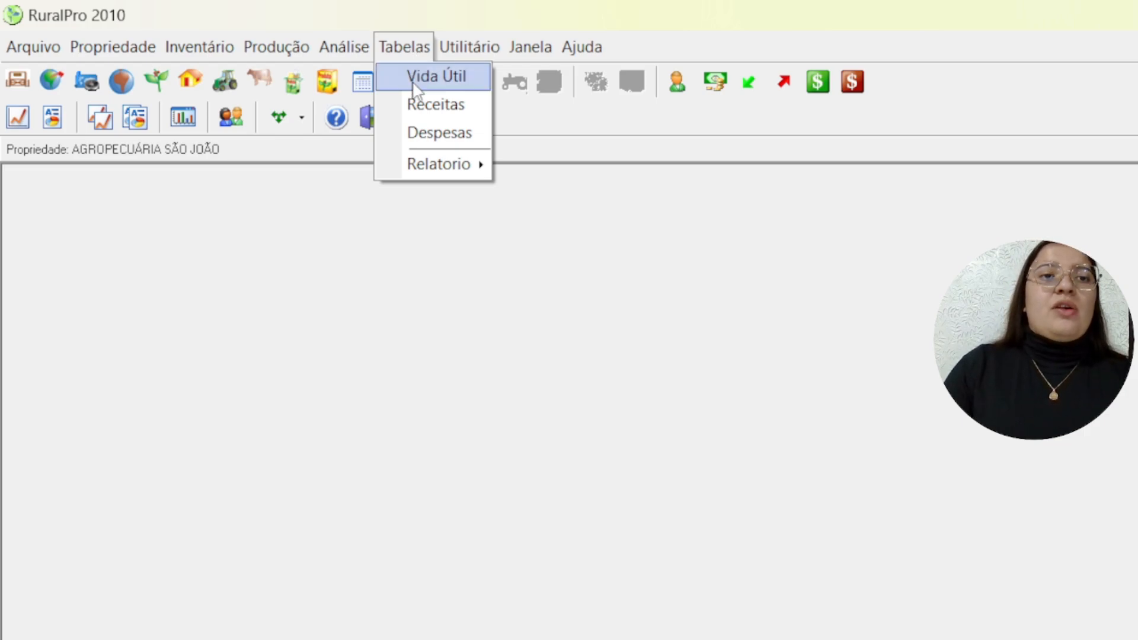
pyautogui.click(415, 77)
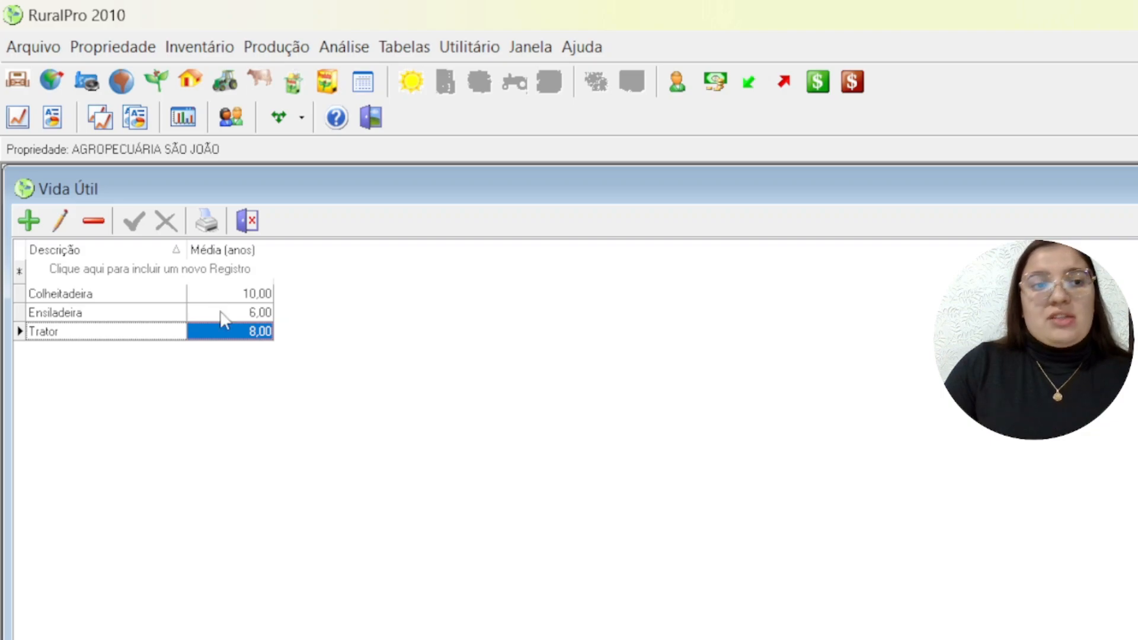
pyautogui.click(27, 223)
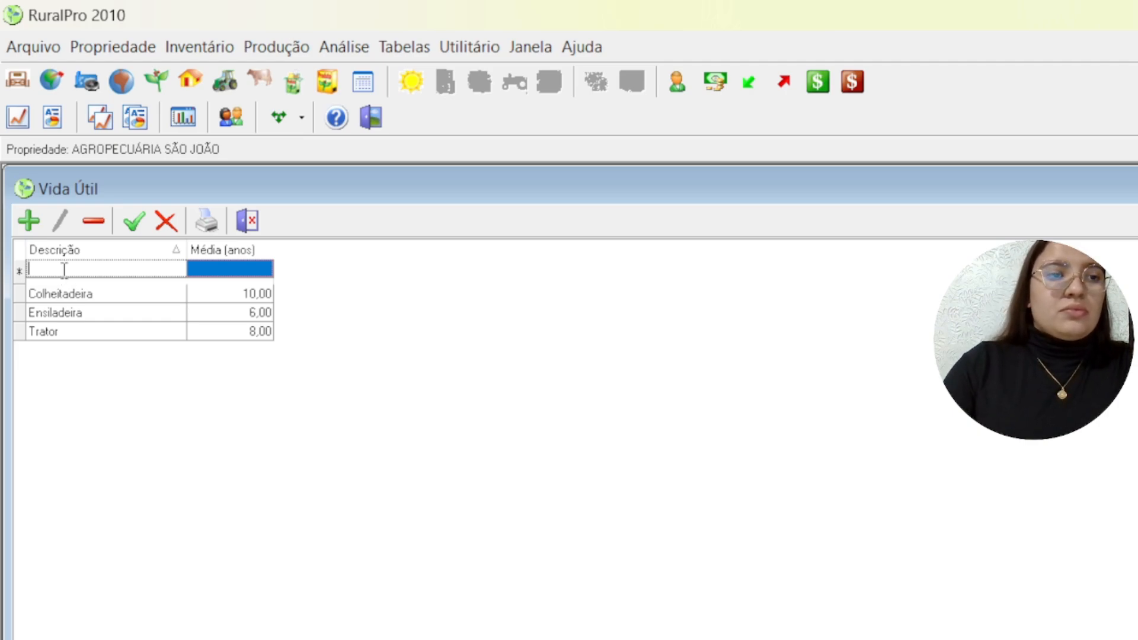
pyautogui.write('Caminhão')
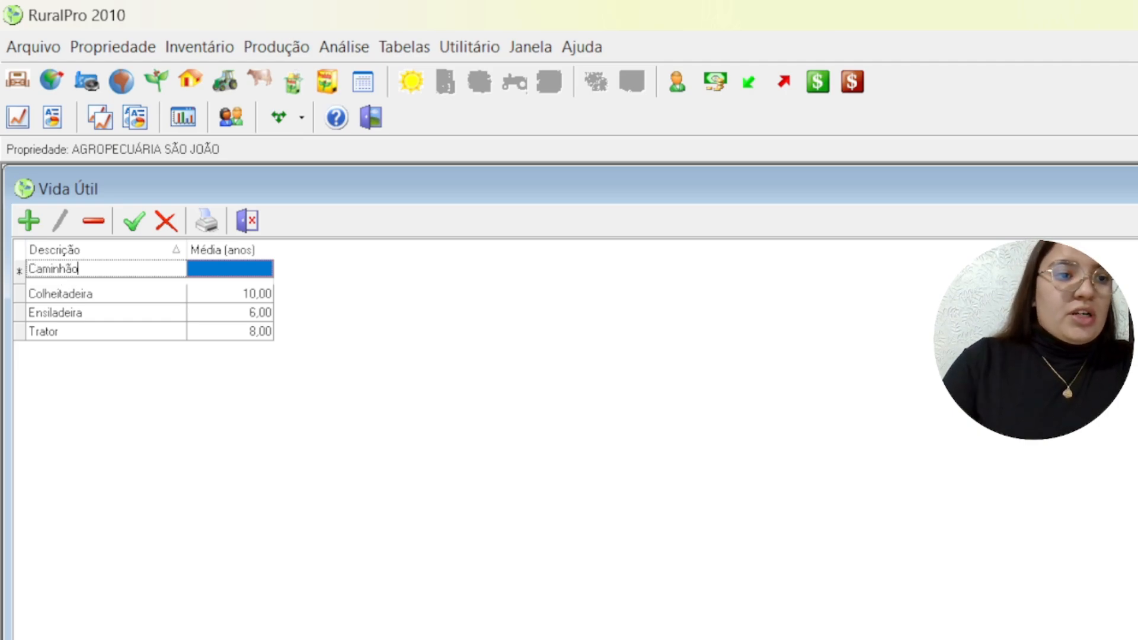
pyautogui.press('Tab')
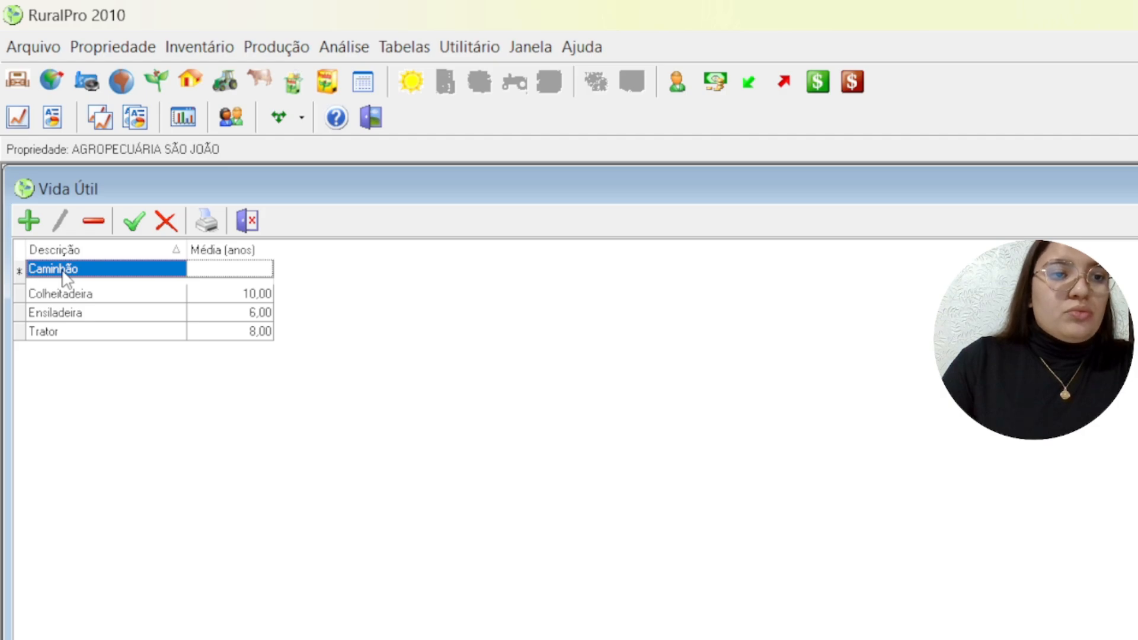
pyautogui.click(213, 271)
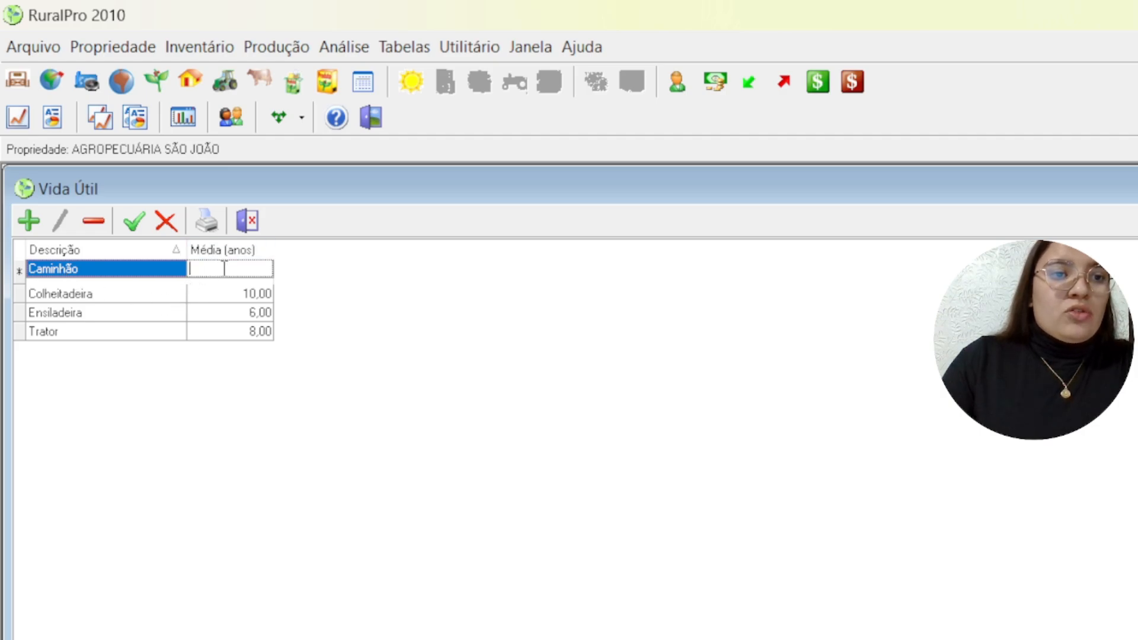
pyautogui.write('10')
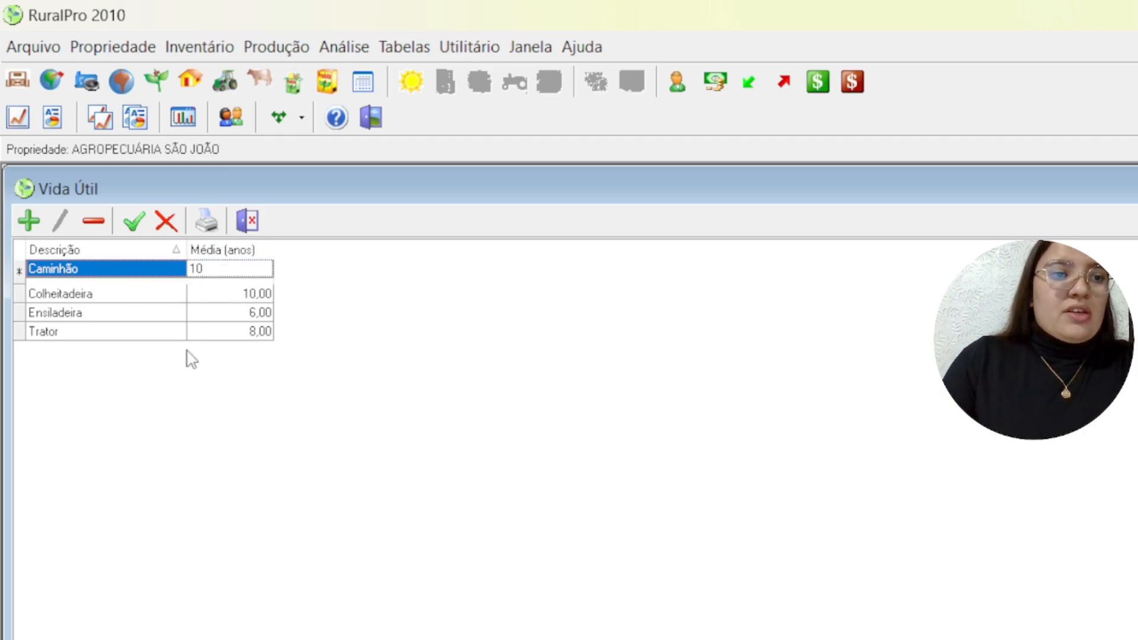
pyautogui.click(134, 224)
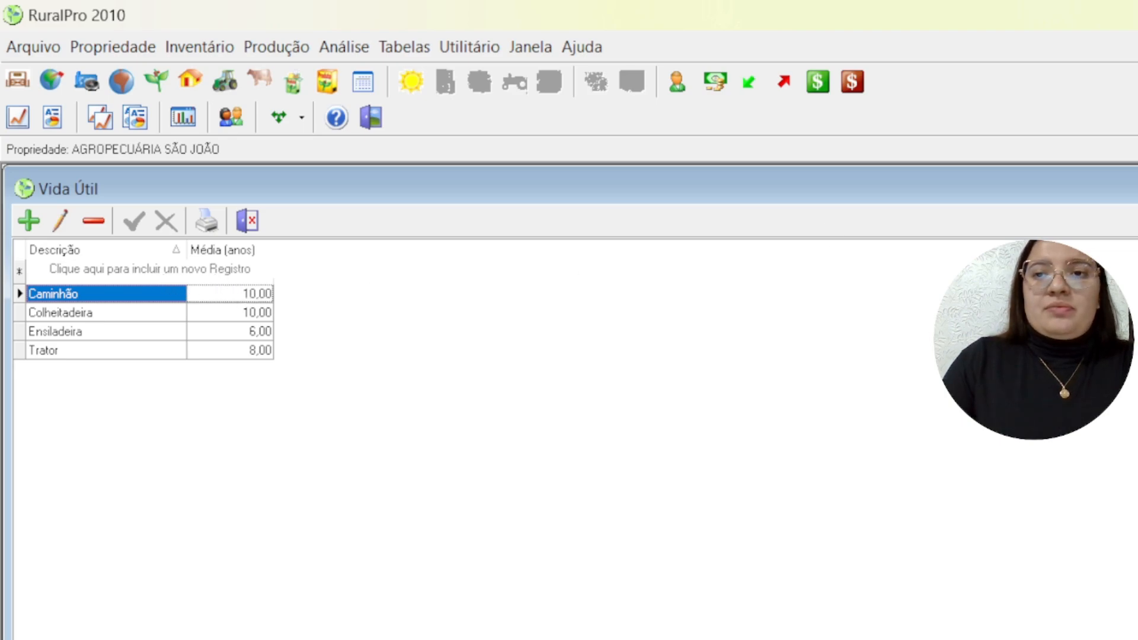
pyautogui.click(1114, 173)
# - Review the revenue accounts registered for the PRODUÇÃO LEITEIRA exploration and close the table
pyautogui.click(404, 47)
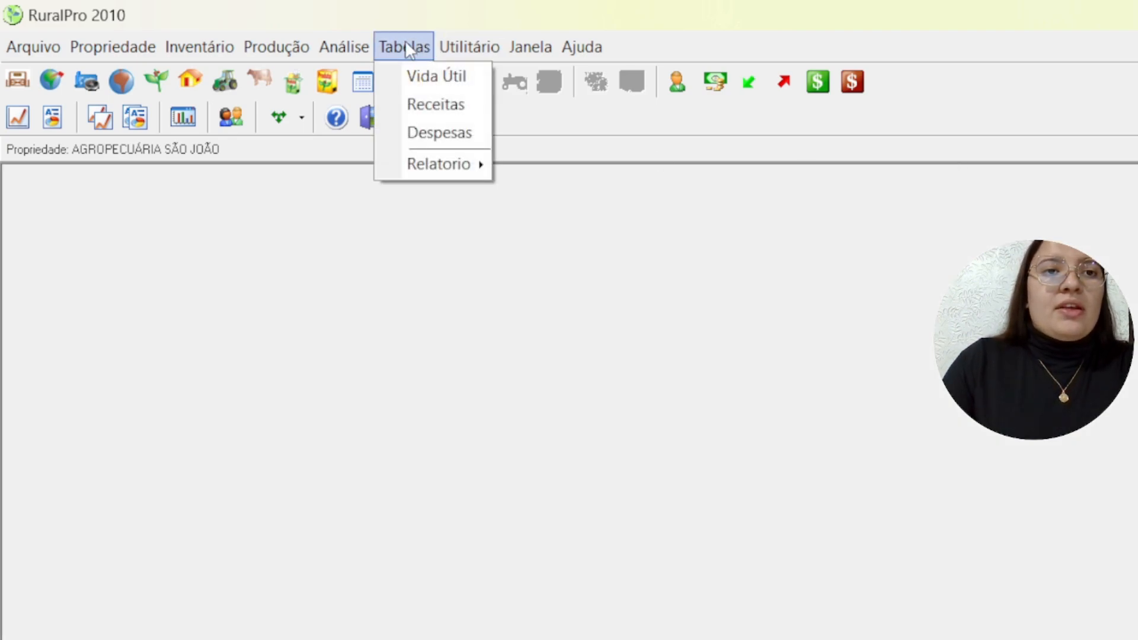
pyautogui.click(435, 107)
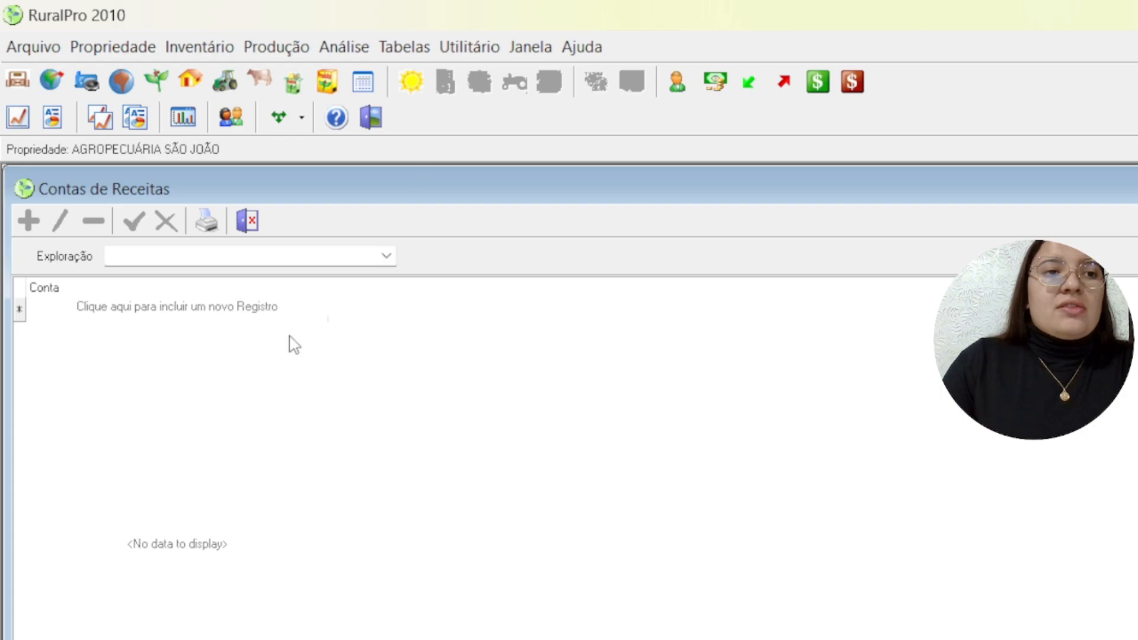
pyautogui.click(386, 256)
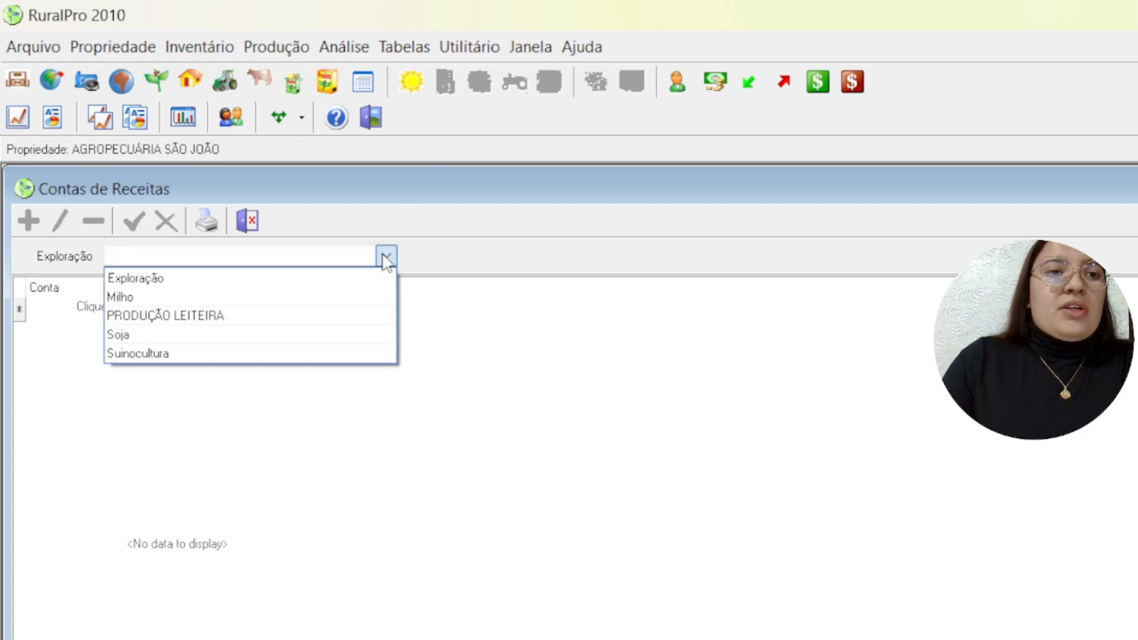
pyautogui.click(196, 315)
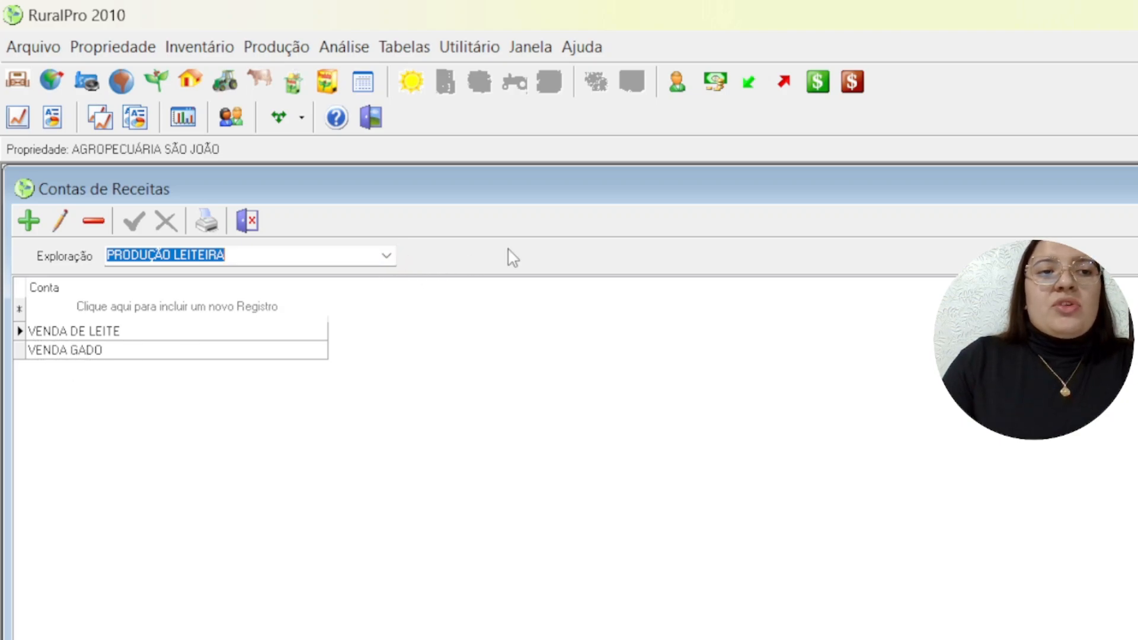
pyautogui.click(1137, 188)
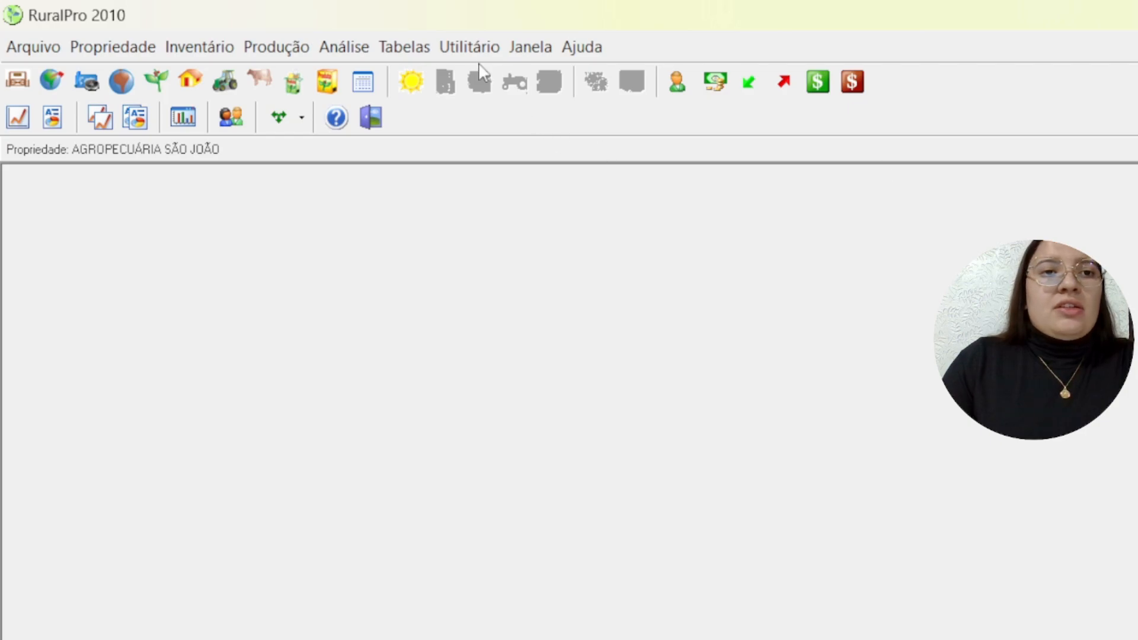
# - Review the expense accounts registered for the PRODUÇÃO LEITEIRA exploration and close the table
pyautogui.click(409, 54)
pyautogui.click(411, 128)
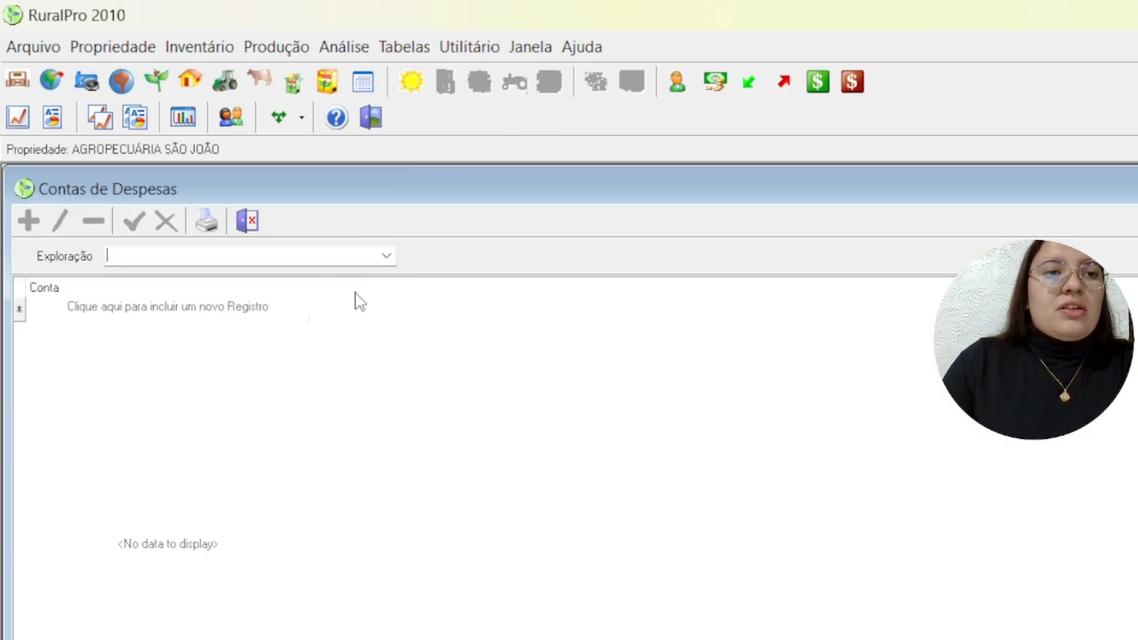
pyautogui.click(386, 256)
pyautogui.click(248, 315)
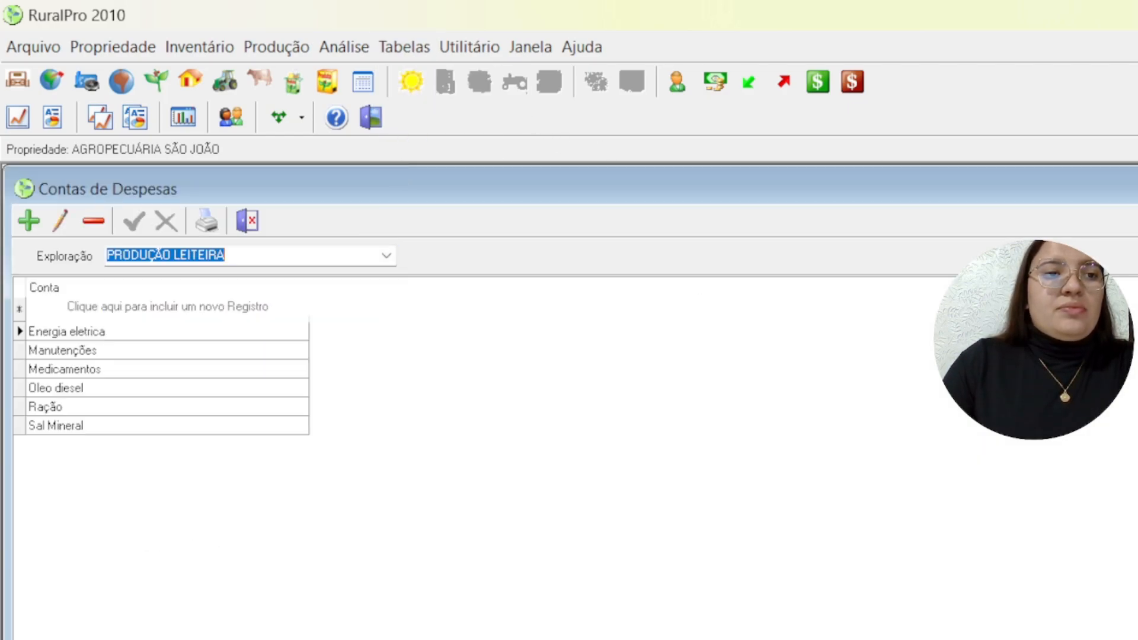
pyautogui.click(1137, 189)
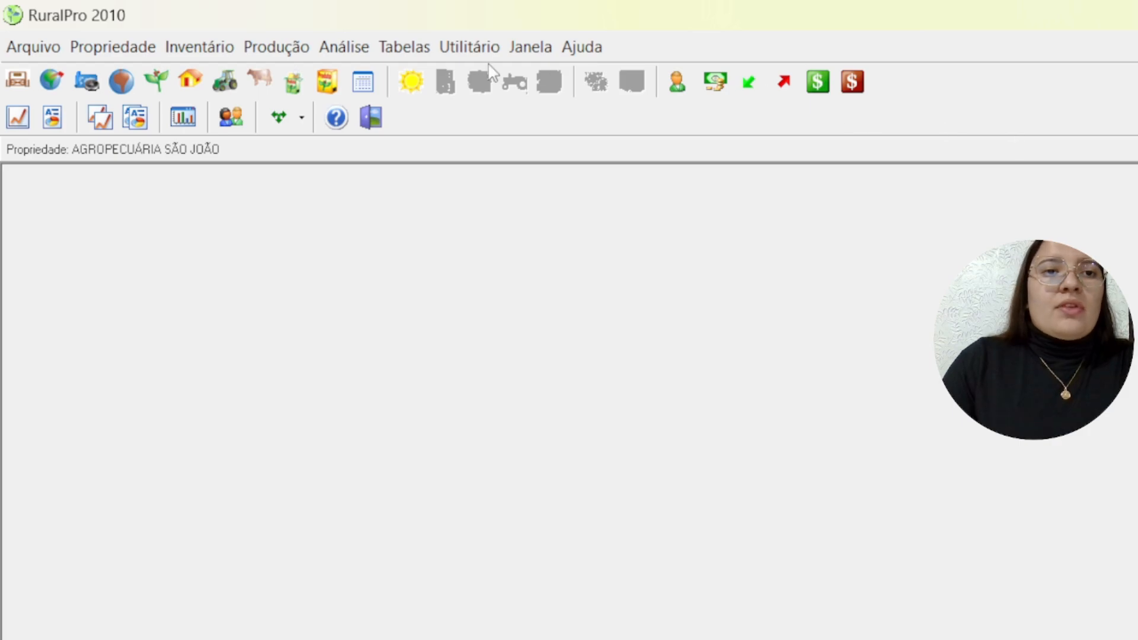
# - Preview the Vida Útil table report, check its listed equipment and average years, and close it
pyautogui.click(410, 46)
pyautogui.moveTo(461, 166)
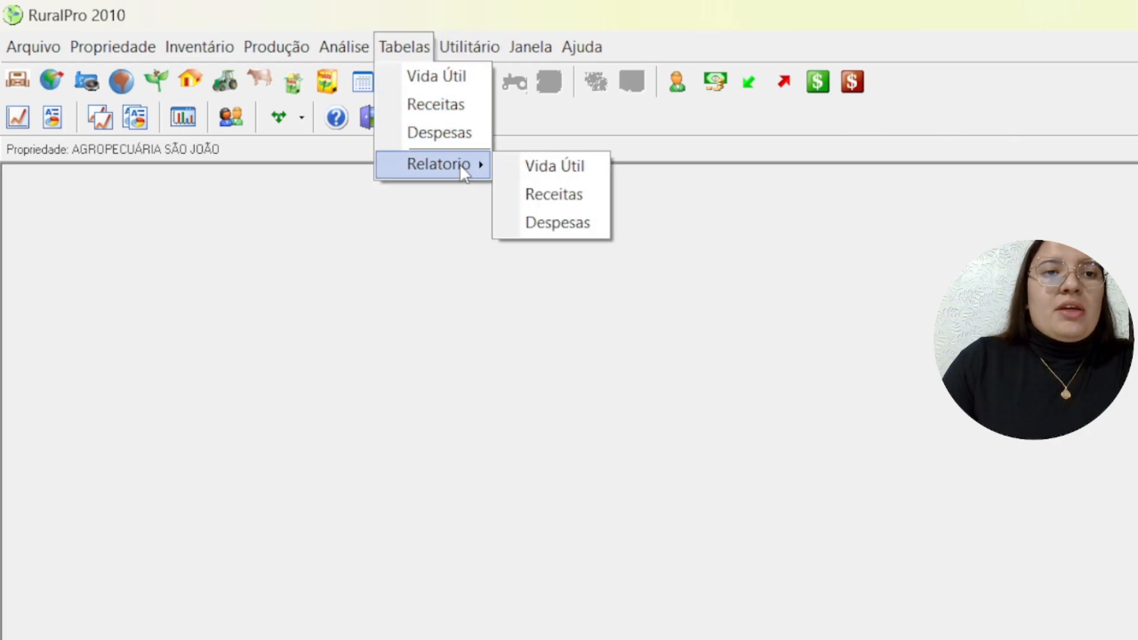
pyautogui.click(511, 167)
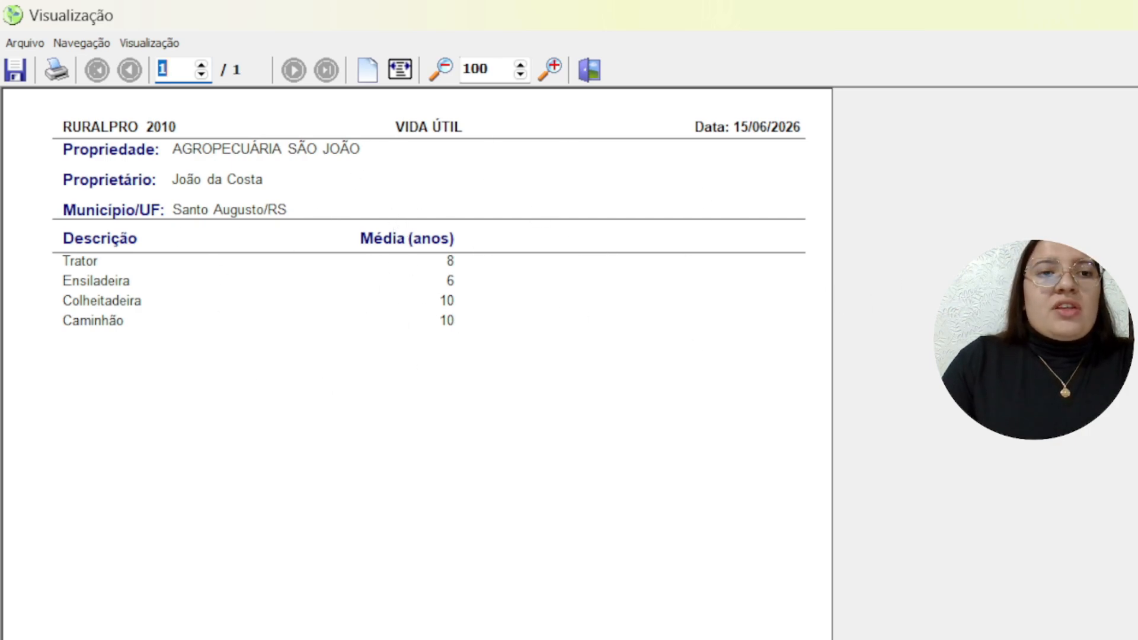
pyautogui.press('Escape')
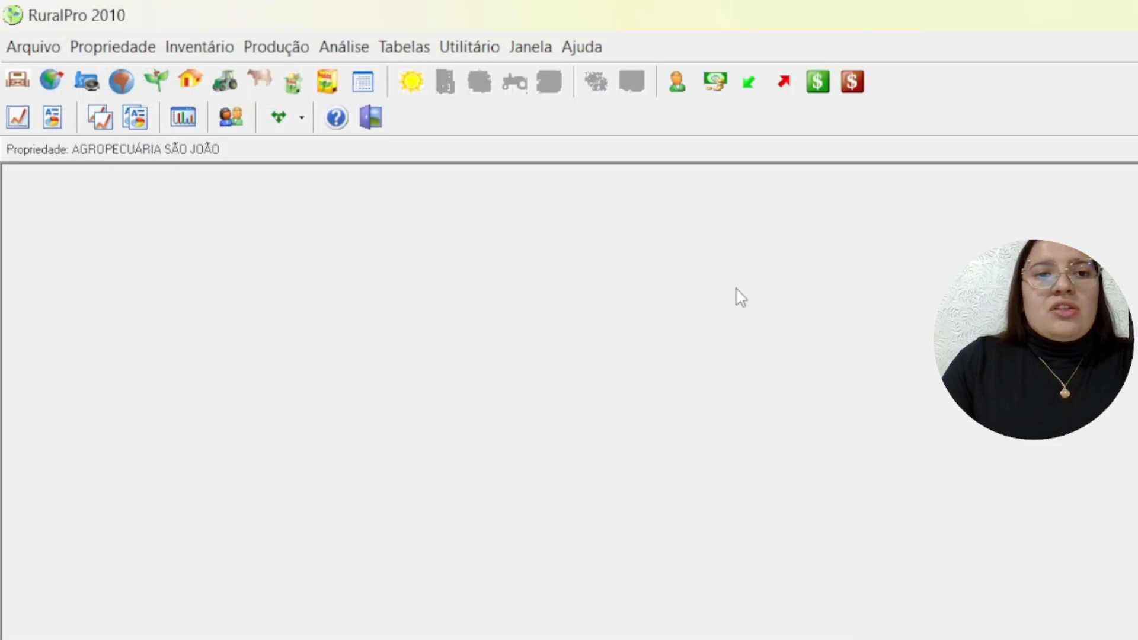
# - Preview the Receitas table report, check the revenue descriptions per exploration, and close it
pyautogui.click(422, 48)
pyautogui.moveTo(450, 167)
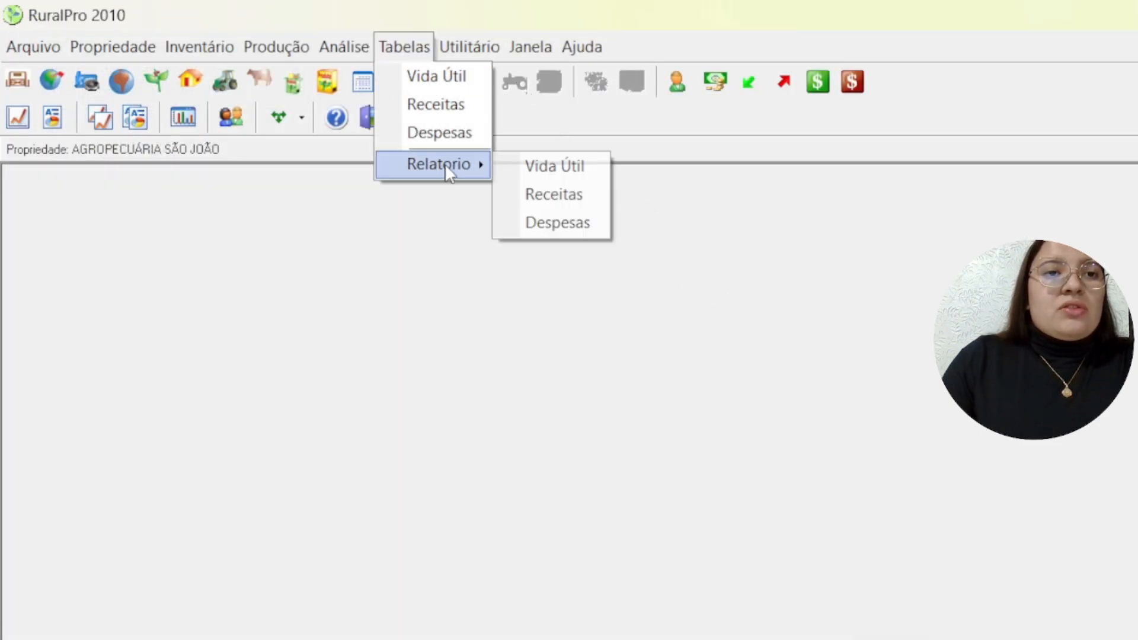
pyautogui.click(545, 208)
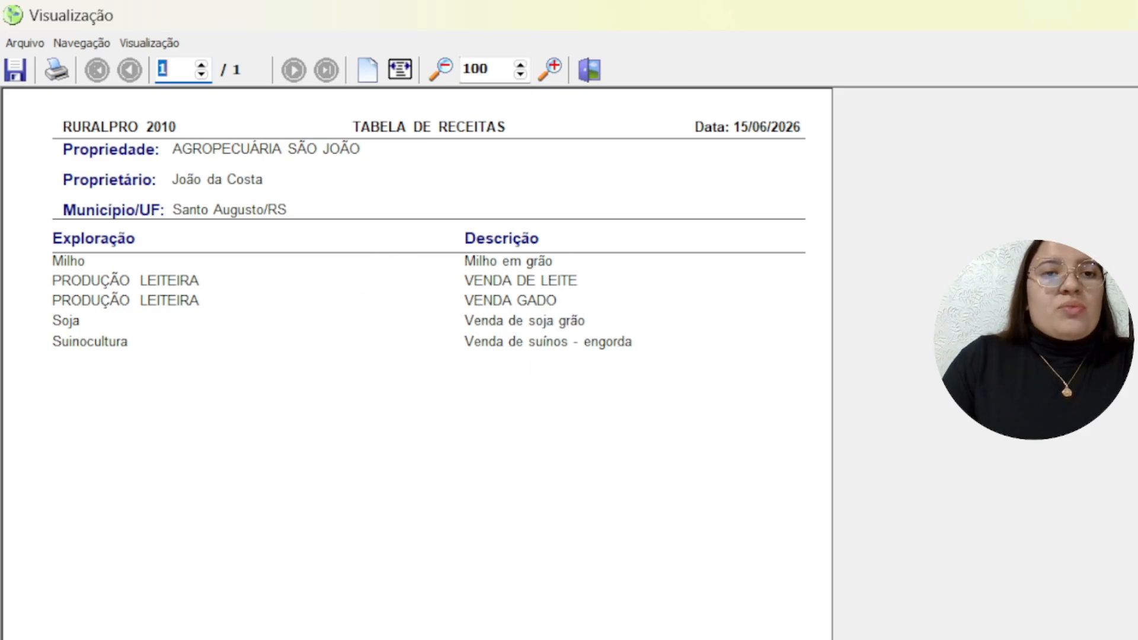
pyautogui.hotkey('alt', 'F4')
# - Preview the Despesas table report, check the expense descriptions per exploration, and close it
pyautogui.click(425, 49)
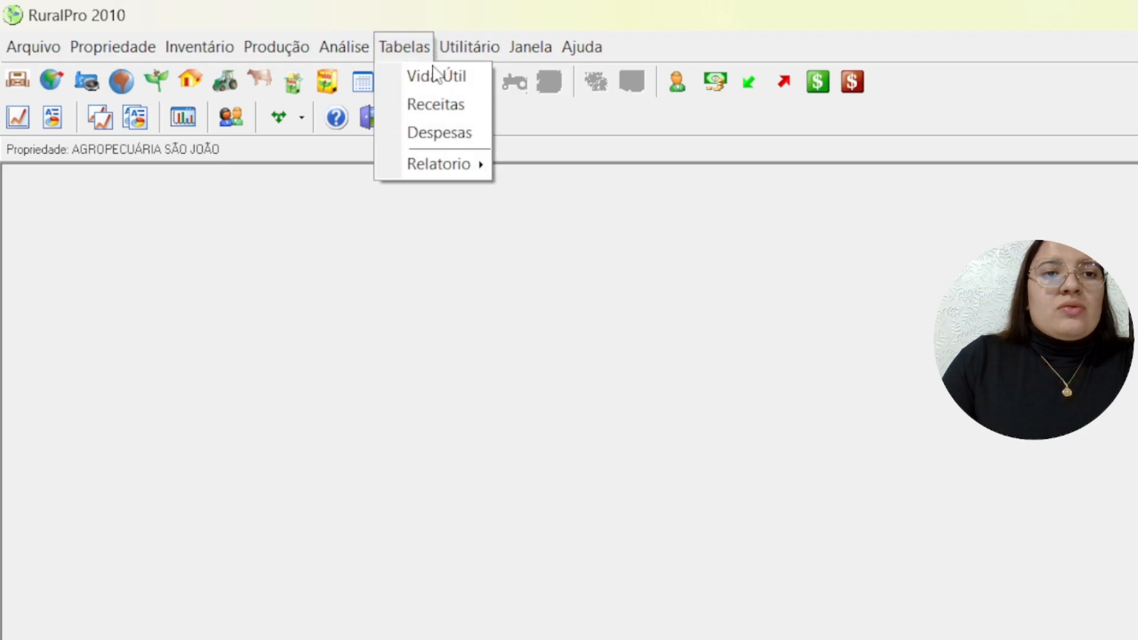
pyautogui.moveTo(433, 168)
pyautogui.click(544, 224)
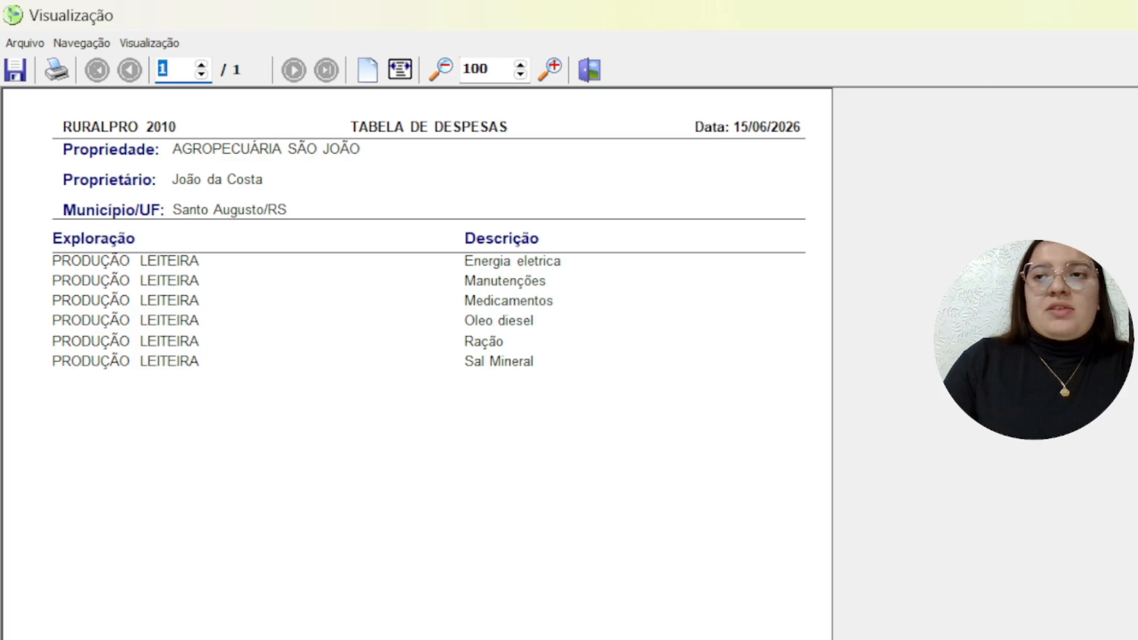
pyautogui.hotkey('alt', 'F4')
# - Start an Análise Econômica and choose PRODUÇÃO LEITEIRA as the exploration to analyse
pyautogui.click(358, 47)
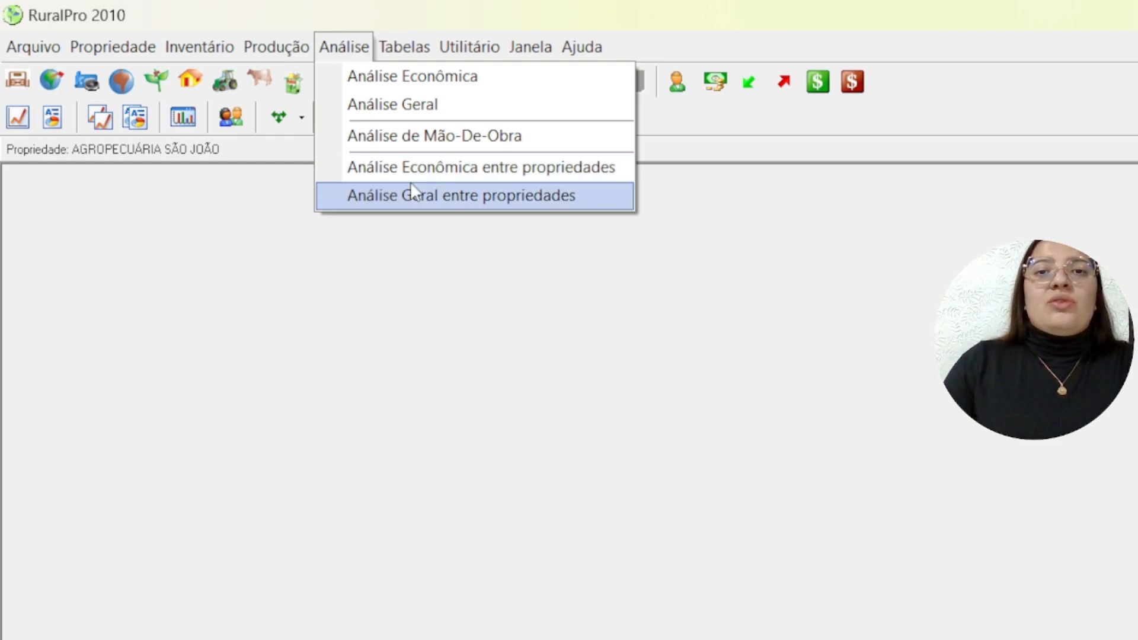
pyautogui.moveTo(276, 47)
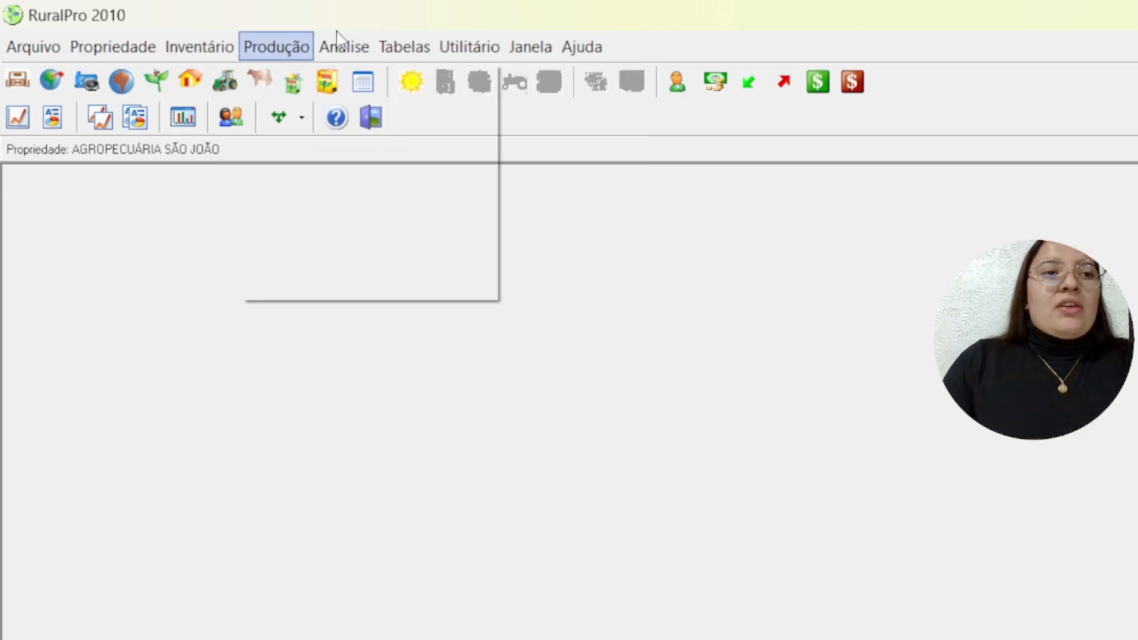
pyautogui.click(18, 119)
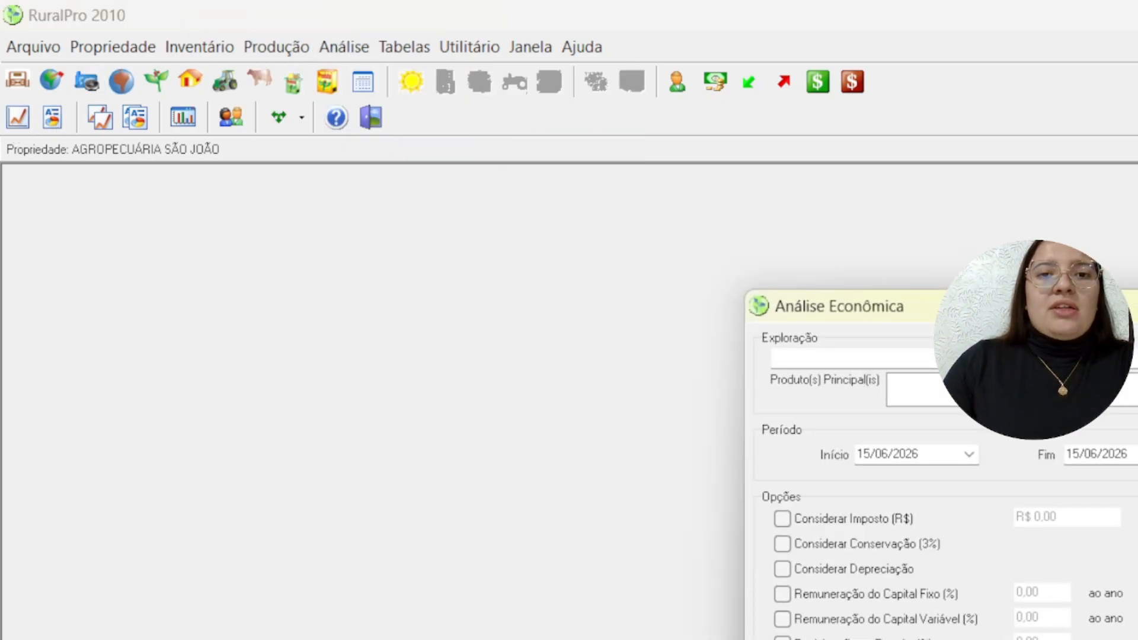
pyautogui.moveTo(1030, 314); pyautogui.dragTo(465, 138)
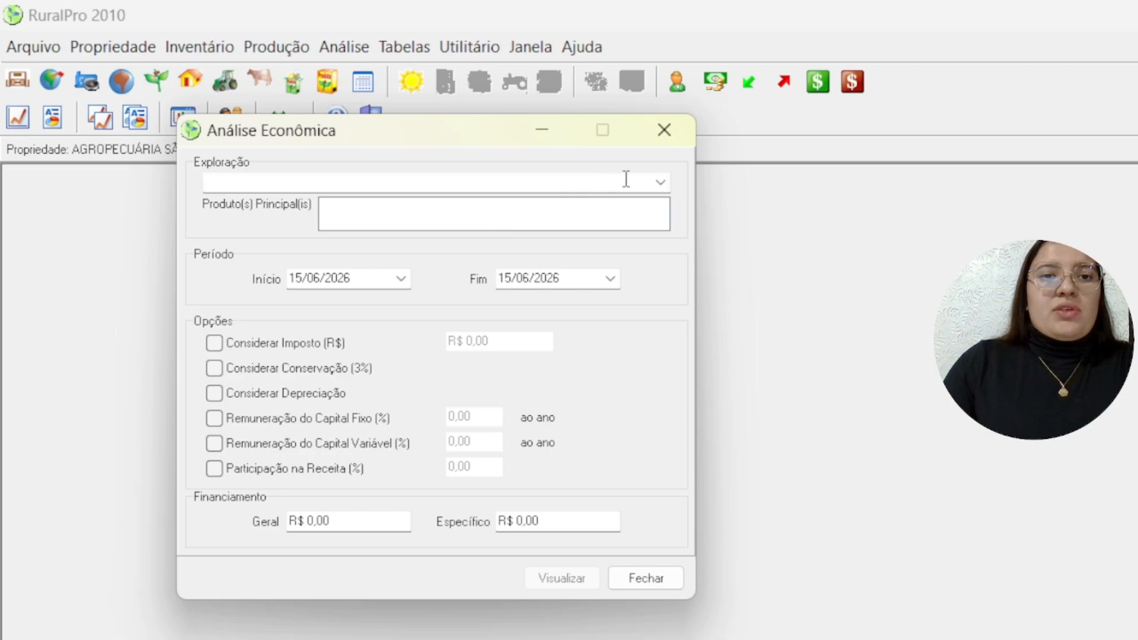
pyautogui.click(659, 182)
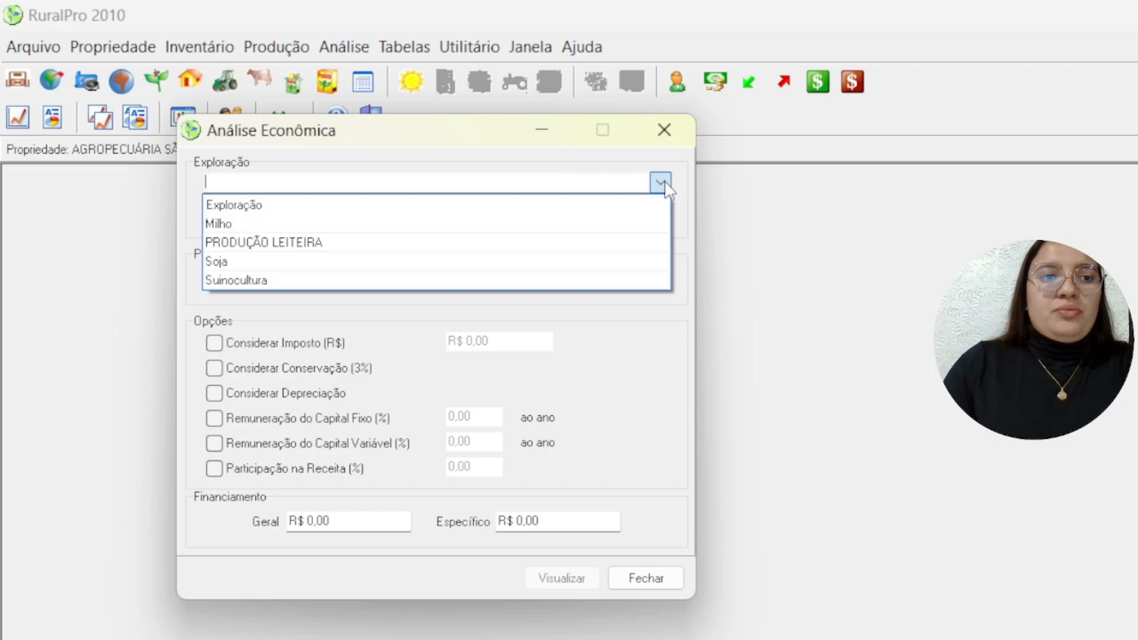
pyautogui.click(388, 244)
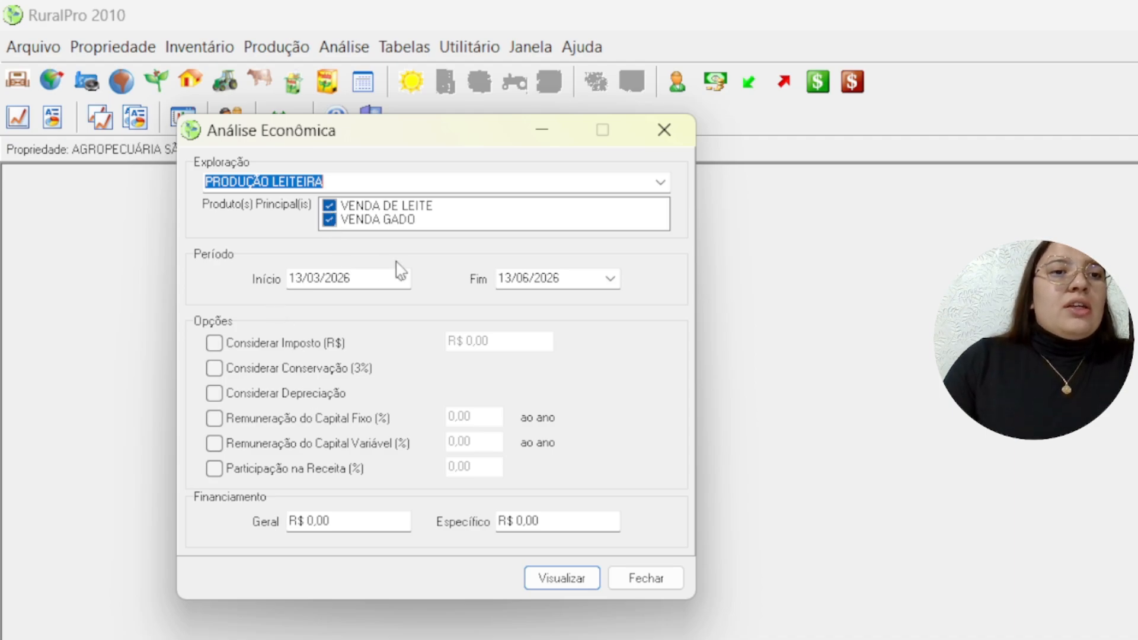
# - Set the analysis period from 01/03/2026 to 31/03/2026 and preview the economic analysis report
pyautogui.click(400, 278)
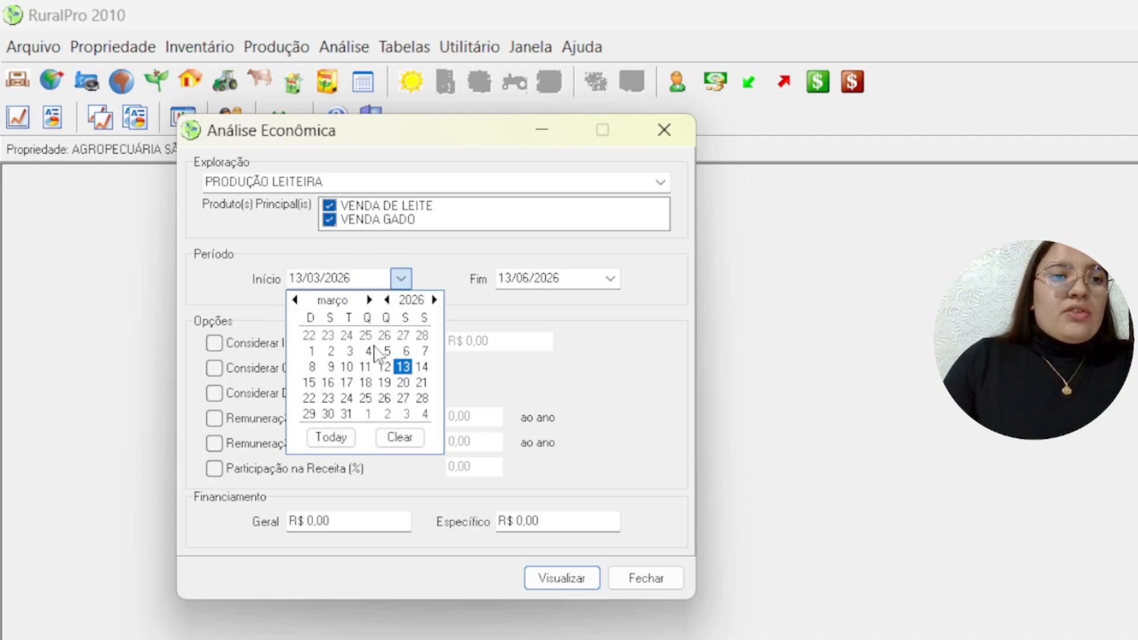
pyautogui.click(312, 351)
pyautogui.click(610, 280)
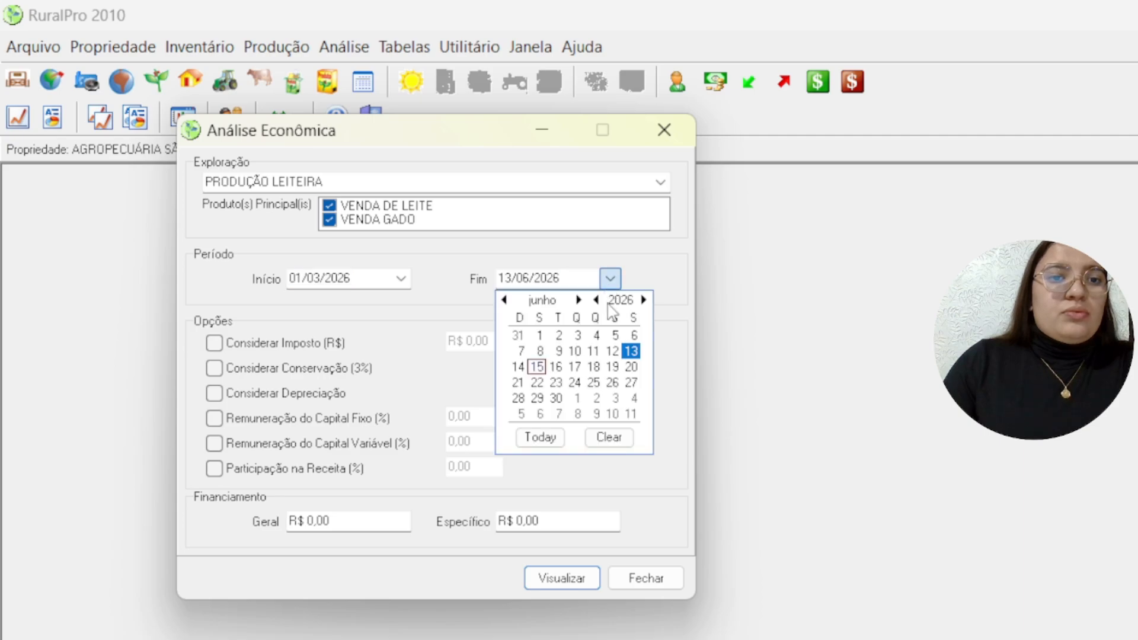
pyautogui.click(507, 301)
pyautogui.click(507, 301)
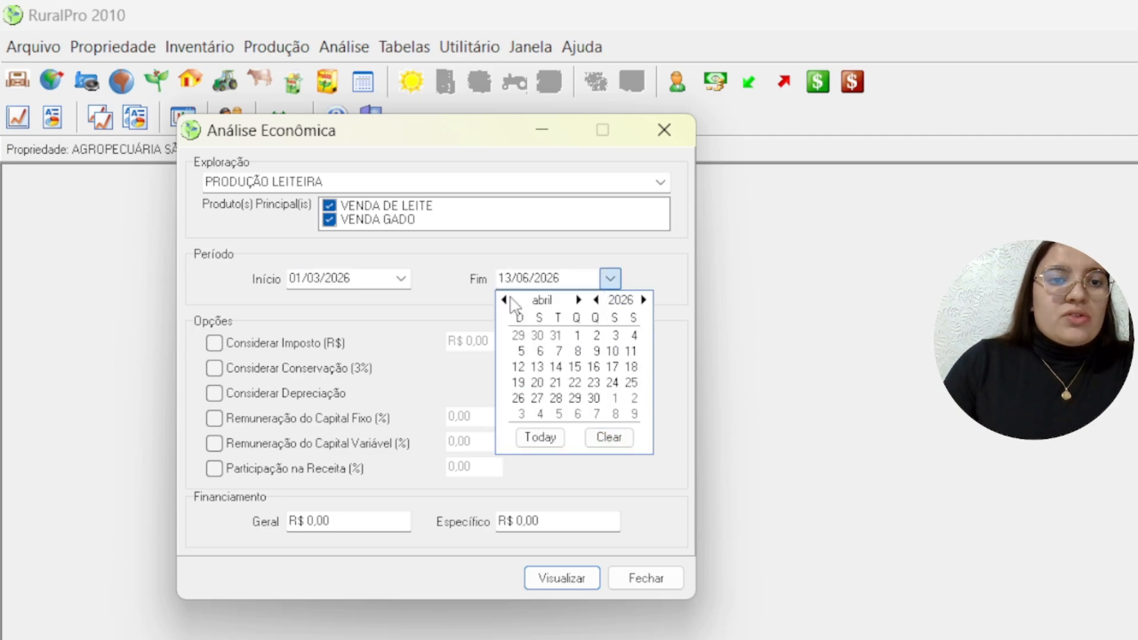
pyautogui.click(506, 301)
pyautogui.click(555, 413)
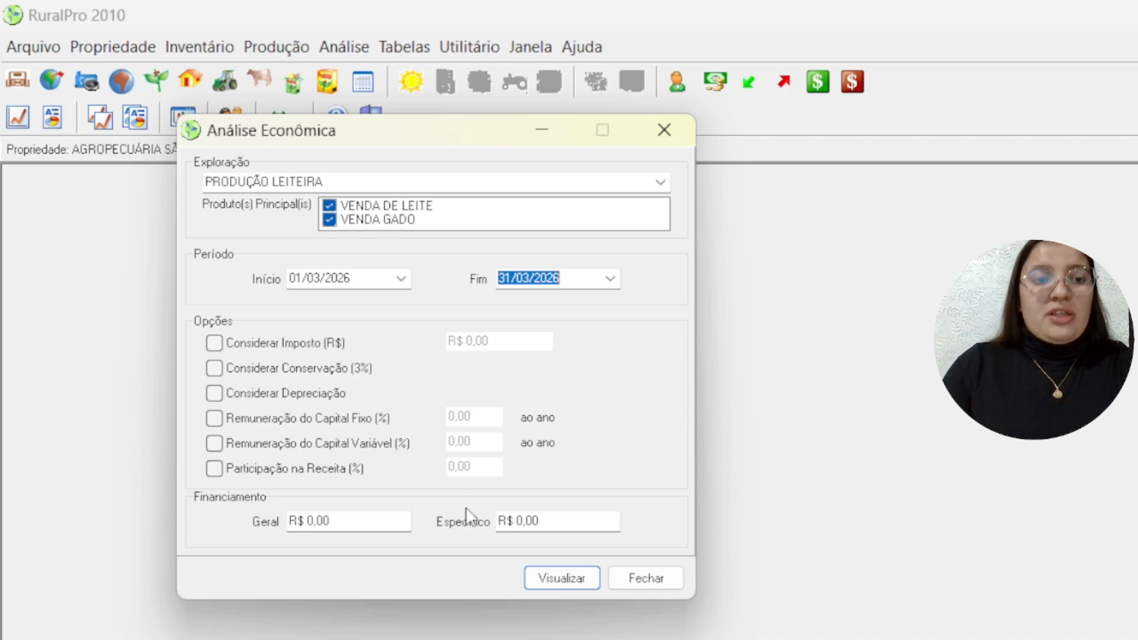
pyautogui.click(370, 520)
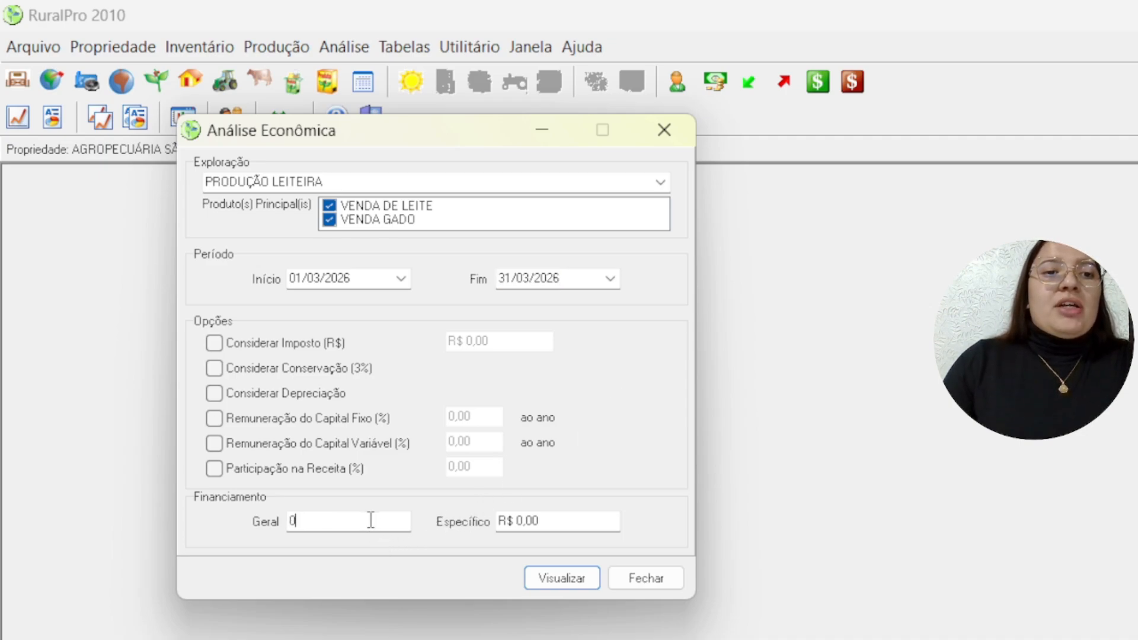
pyautogui.click(562, 579)
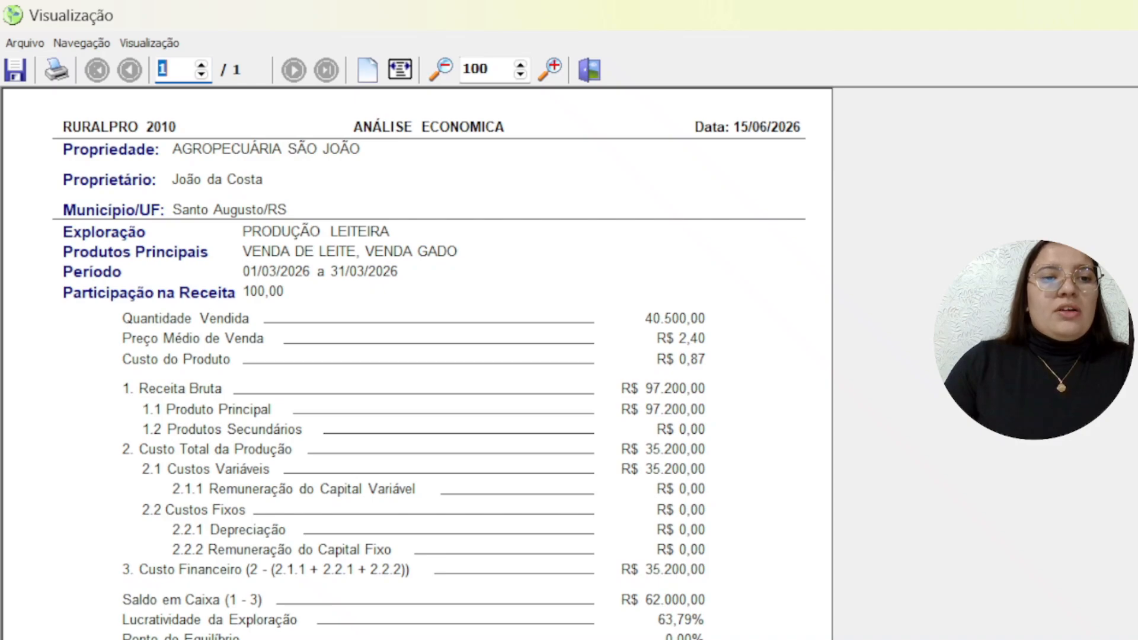
# - Review the economic analysis indicators, preview the report again with Considerar Imposto (R$) and Considerar Depreciação enabled, and close it
pyautogui.scroll(-3, 622, 567)
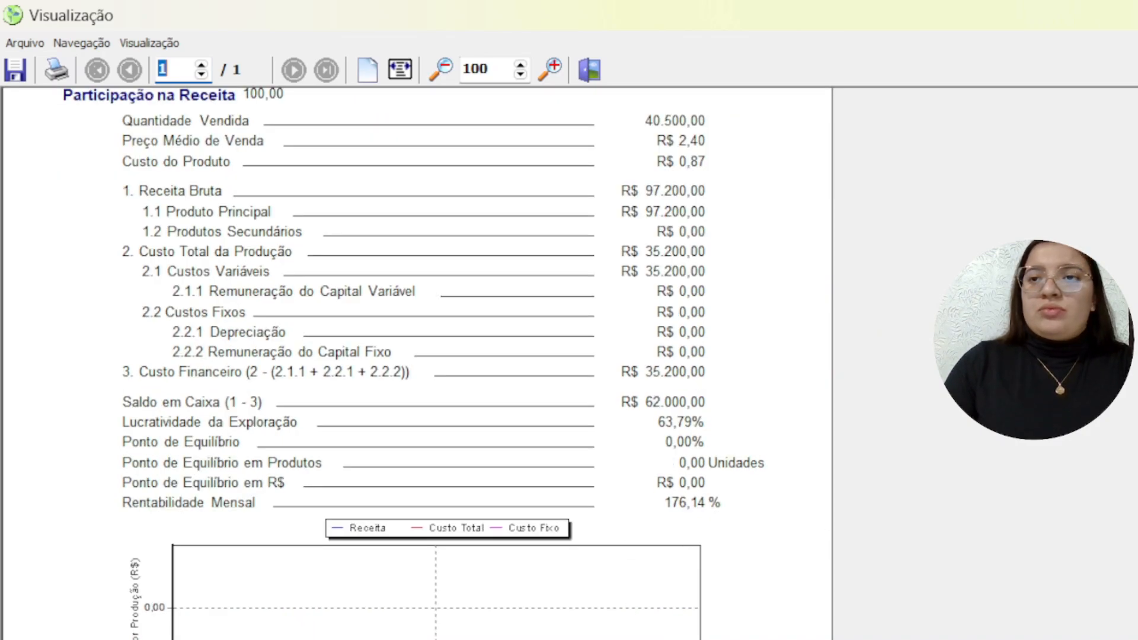
pyautogui.press('Escape')
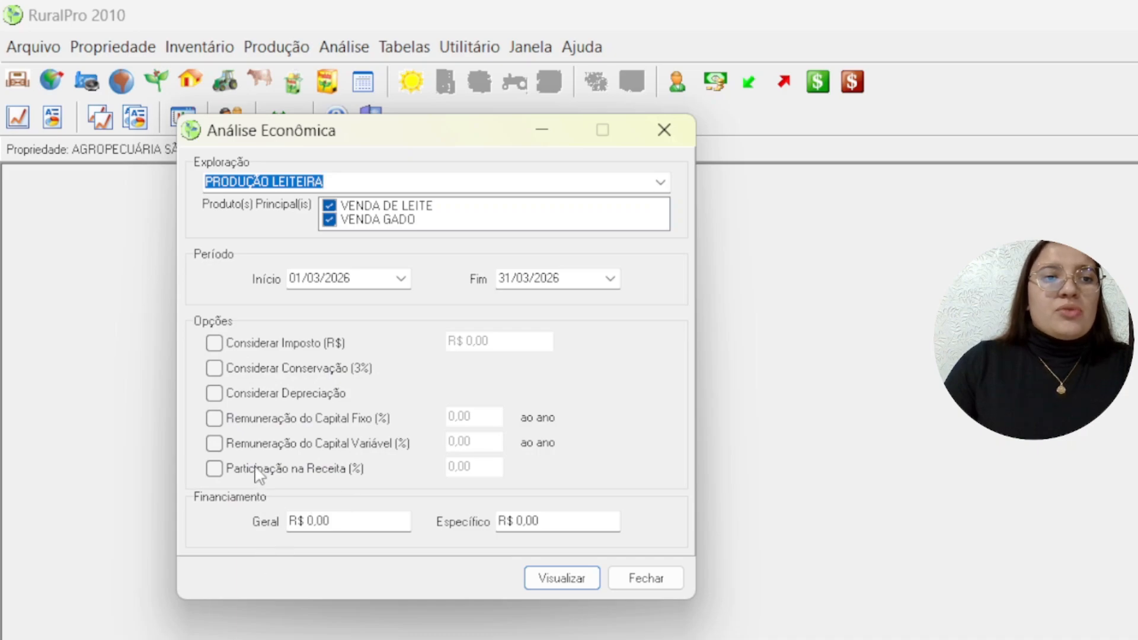
pyautogui.click(215, 344)
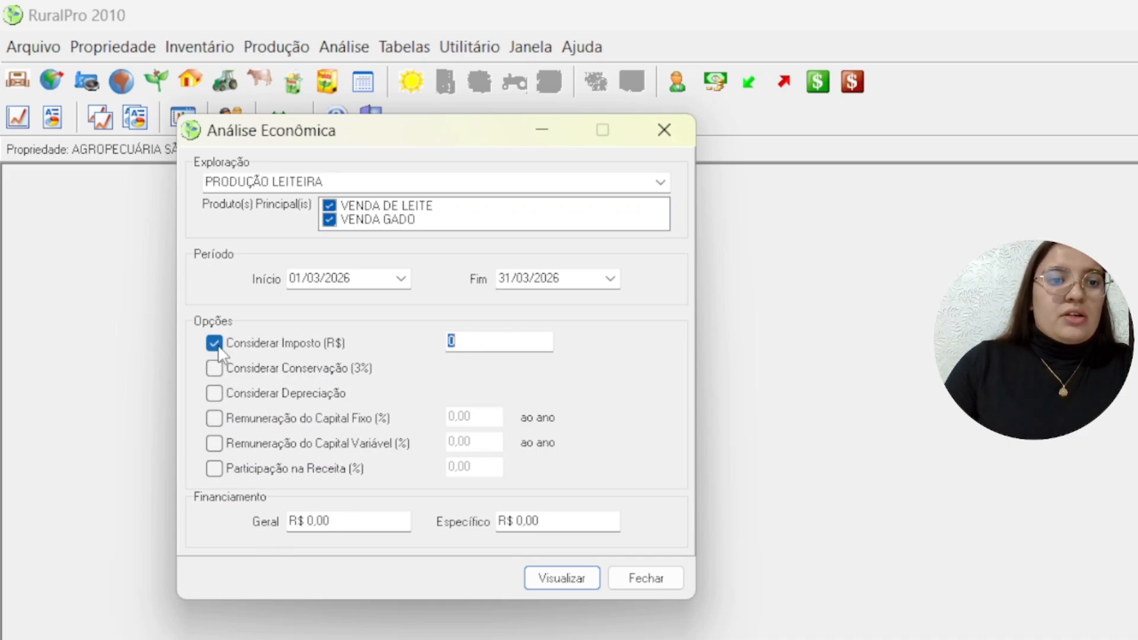
pyautogui.click(214, 394)
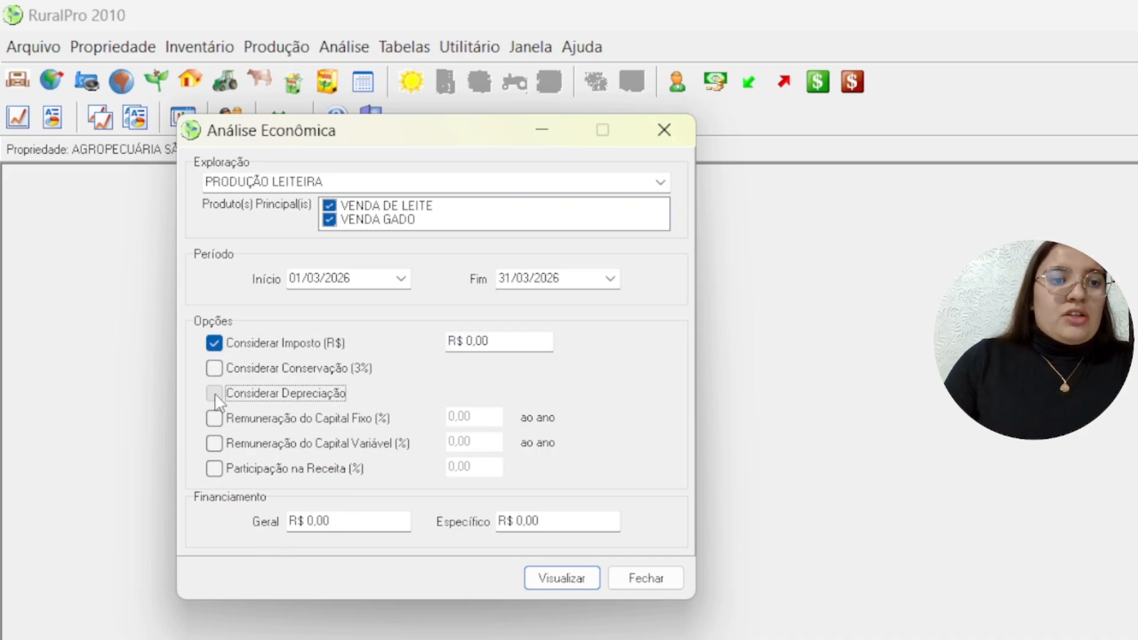
pyautogui.click(564, 579)
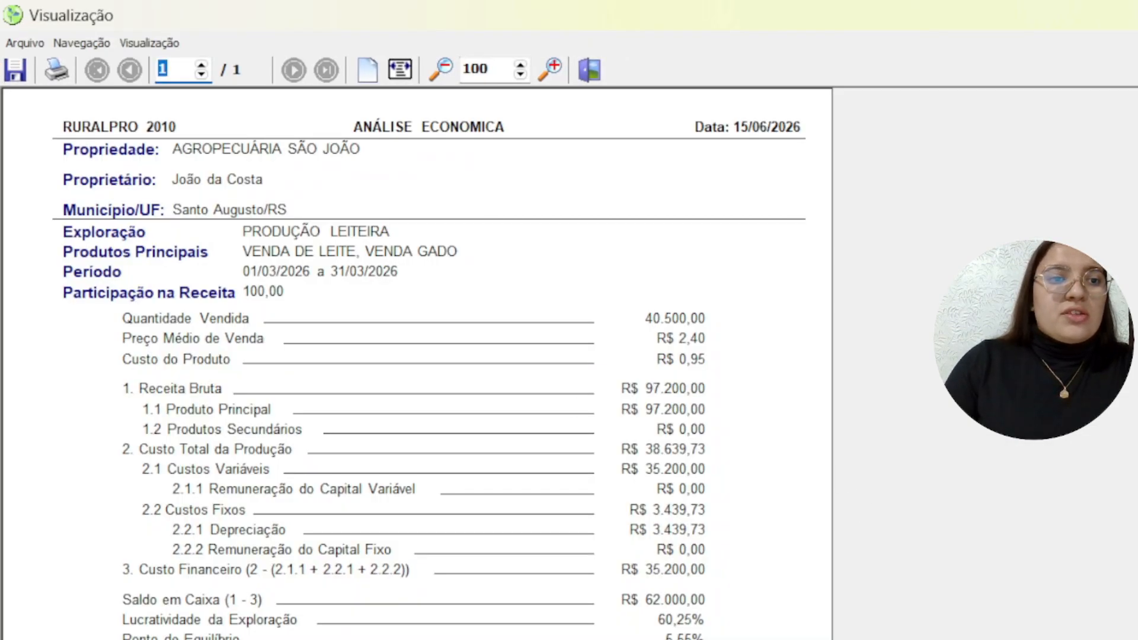
pyautogui.press('Escape')
# - Start an Análise Geral covering all of the property's explorations
pyautogui.click(346, 47)
pyautogui.click(361, 102)
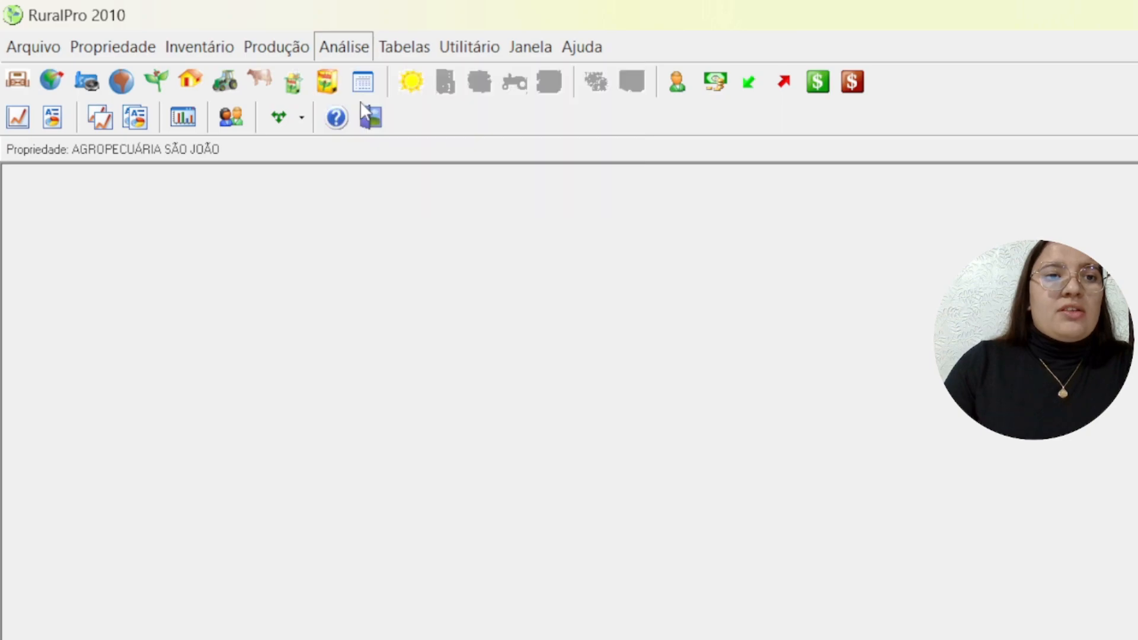
pyautogui.moveTo(999, 328); pyautogui.dragTo(384, 173)
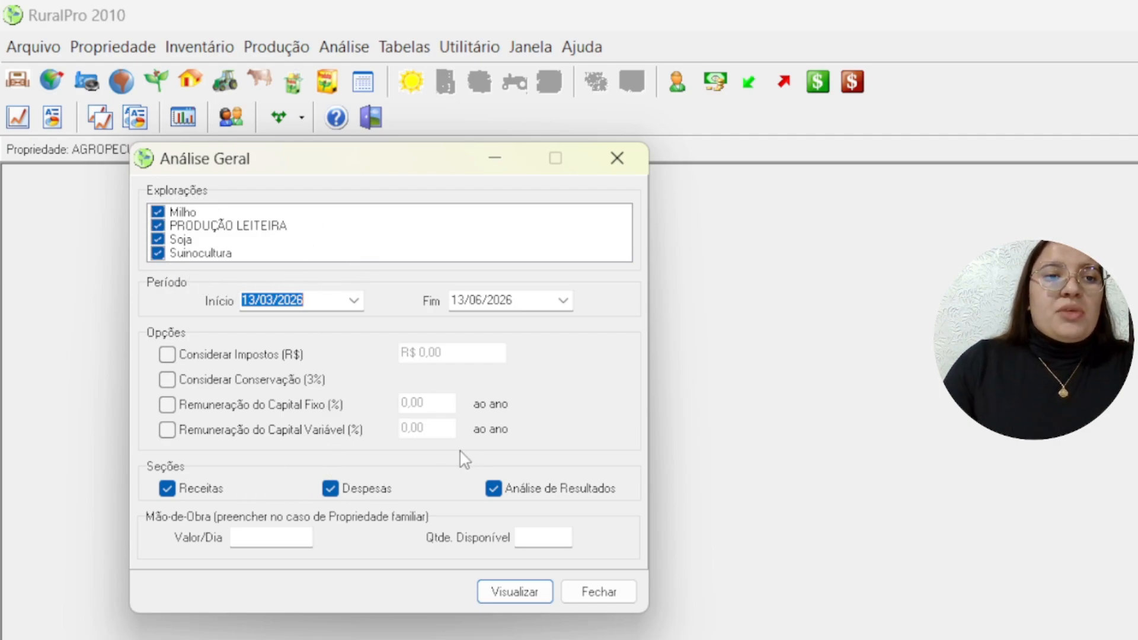
# - Set the general analysis period from 01/03/2026 to 31/03/2026, and preview and review the resulting report
pyautogui.click(357, 303)
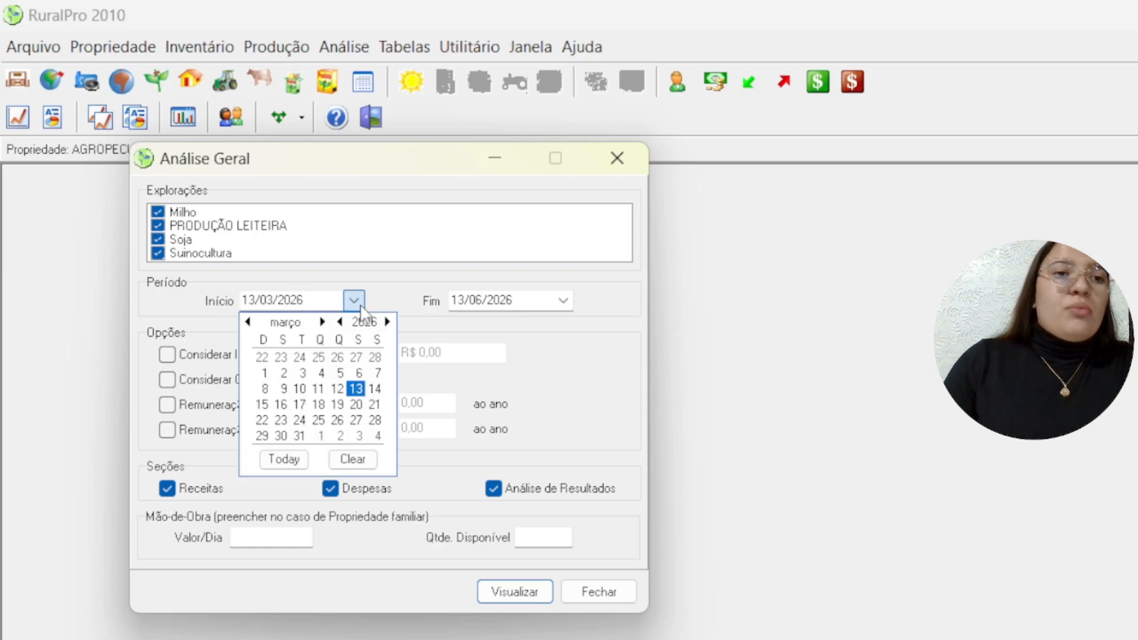
pyautogui.click(264, 373)
pyautogui.click(564, 301)
pyautogui.click(457, 322)
pyautogui.click(456, 322)
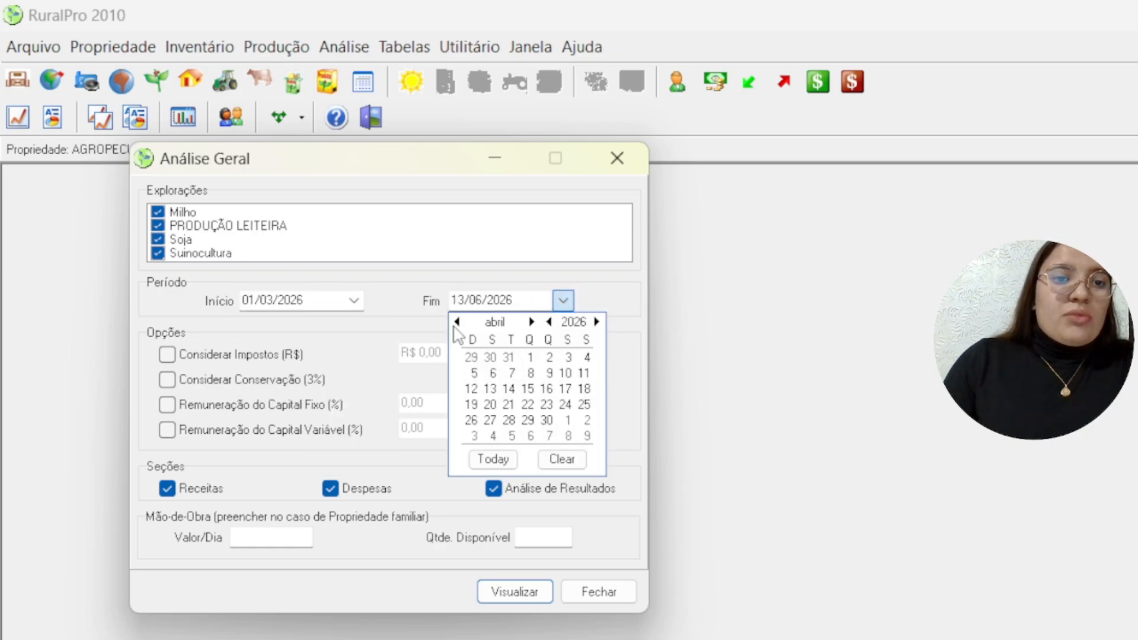
pyautogui.click(457, 322)
pyautogui.click(509, 437)
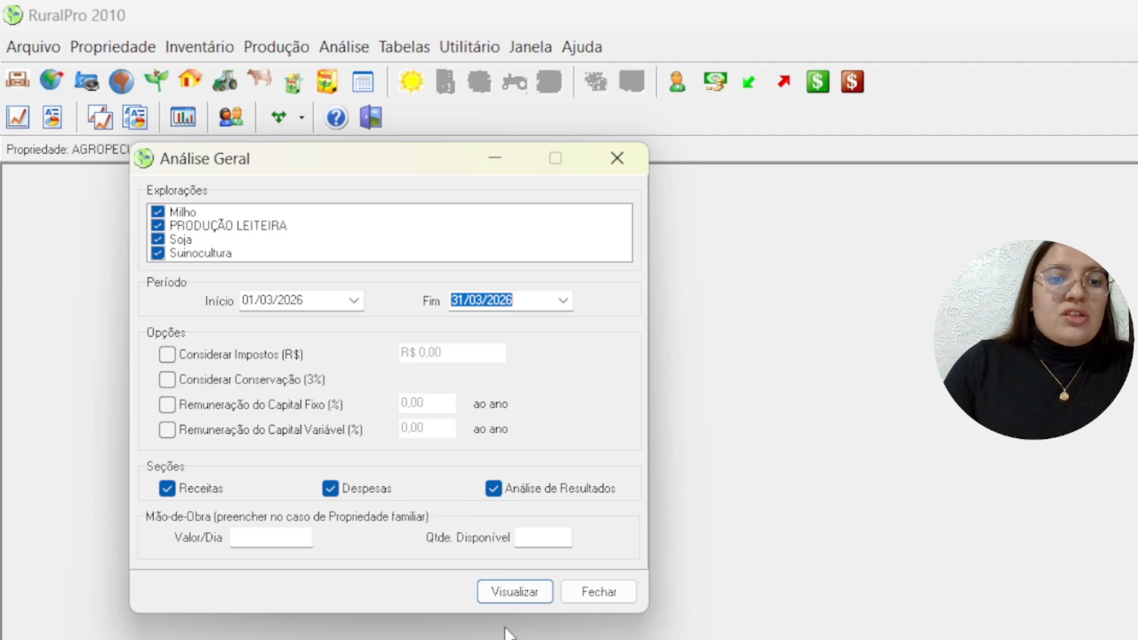
pyautogui.click(525, 592)
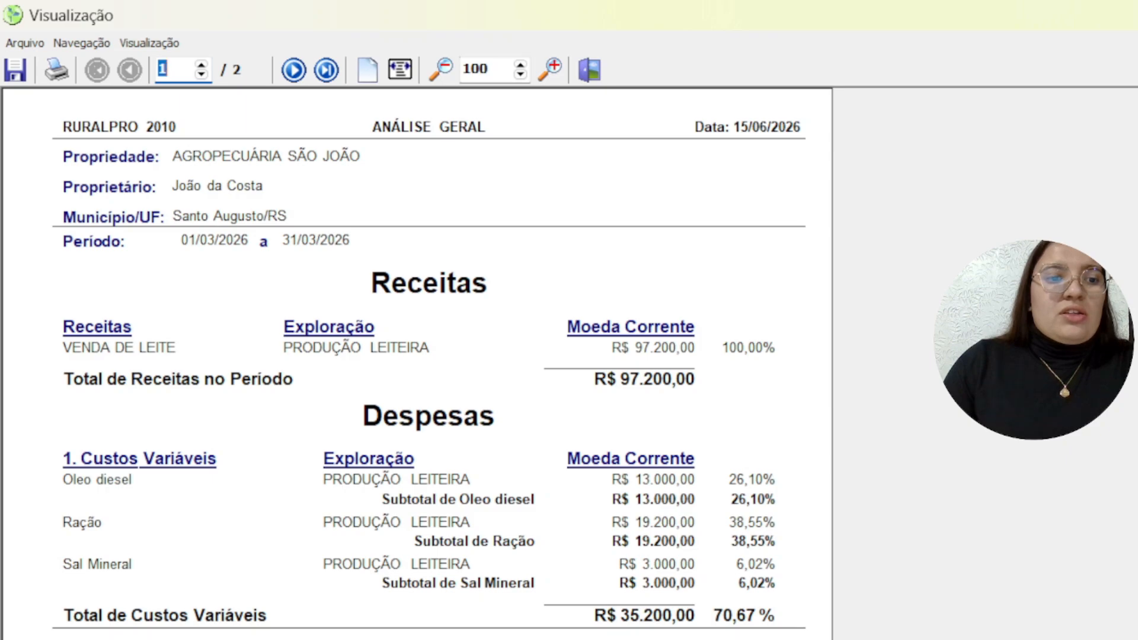
pyautogui.scroll(-3, 415, 355)
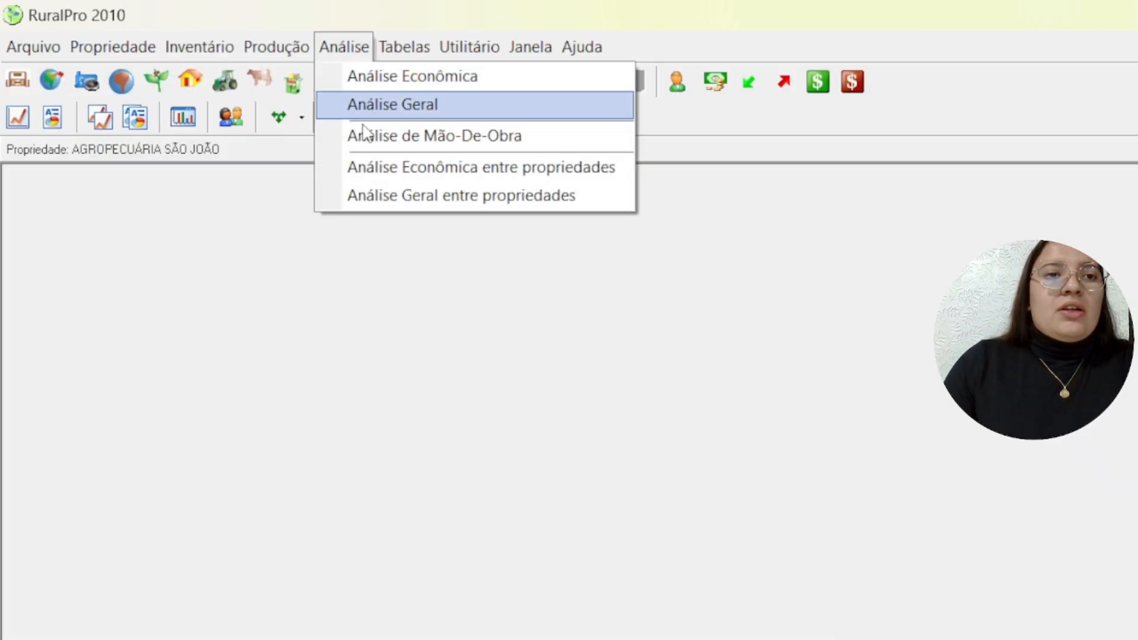
# - Look through the 2026 Análise de Mão-de-Obra, covering the labour availability, the Necessidade view and the line chart
pyautogui.click(359, 136)
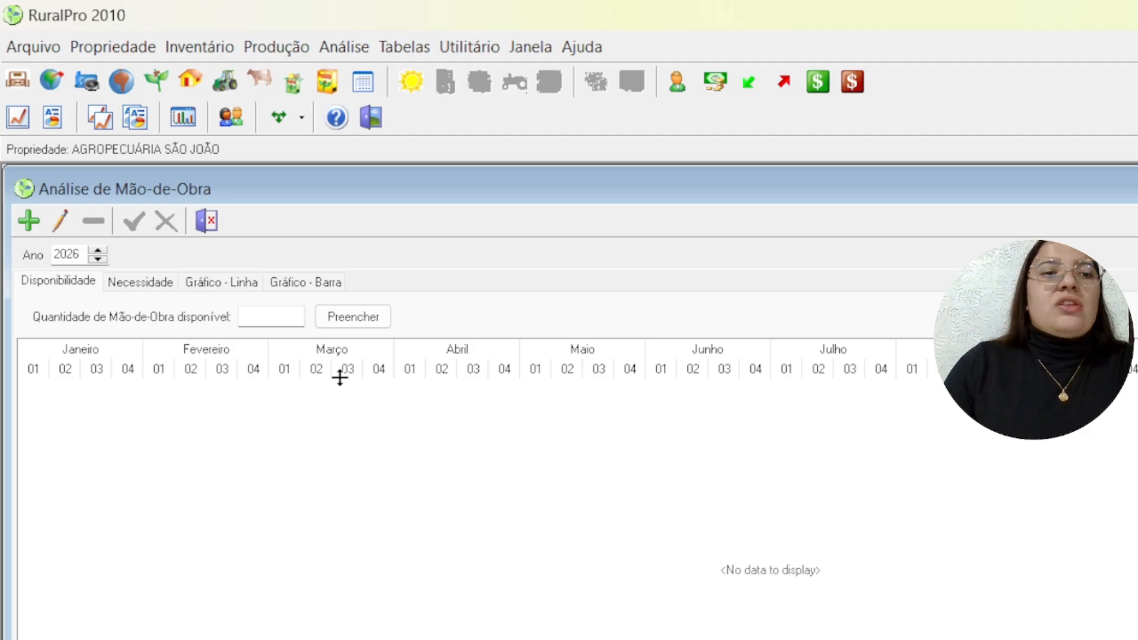
pyautogui.click(144, 284)
pyautogui.click(197, 284)
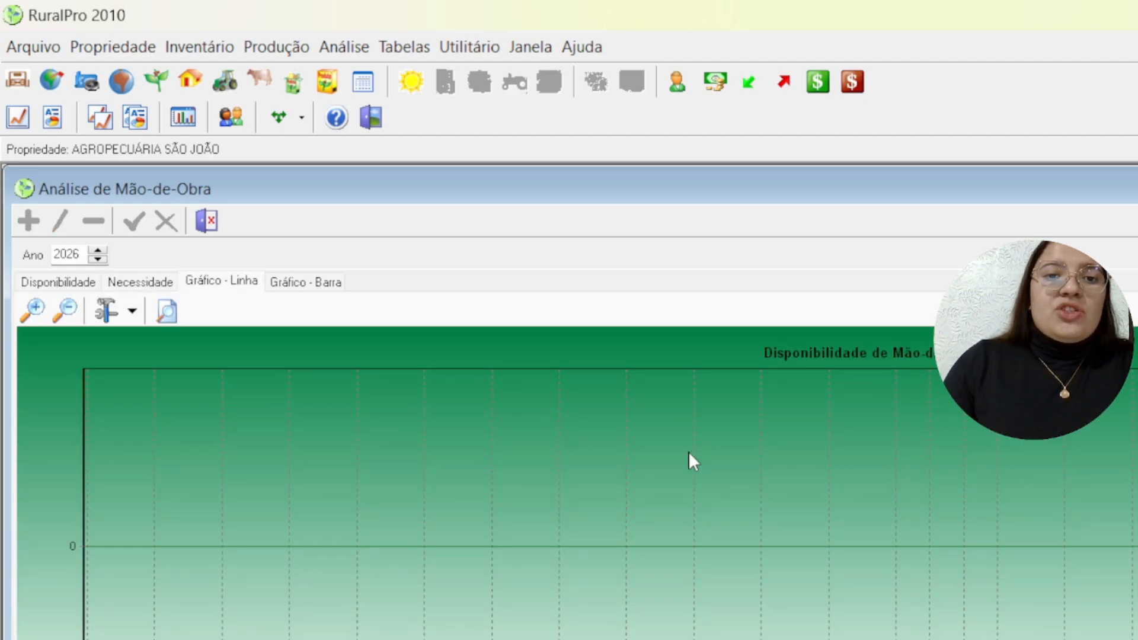
pyautogui.moveTo(1135, 189); pyautogui.dragTo(1113, 175)
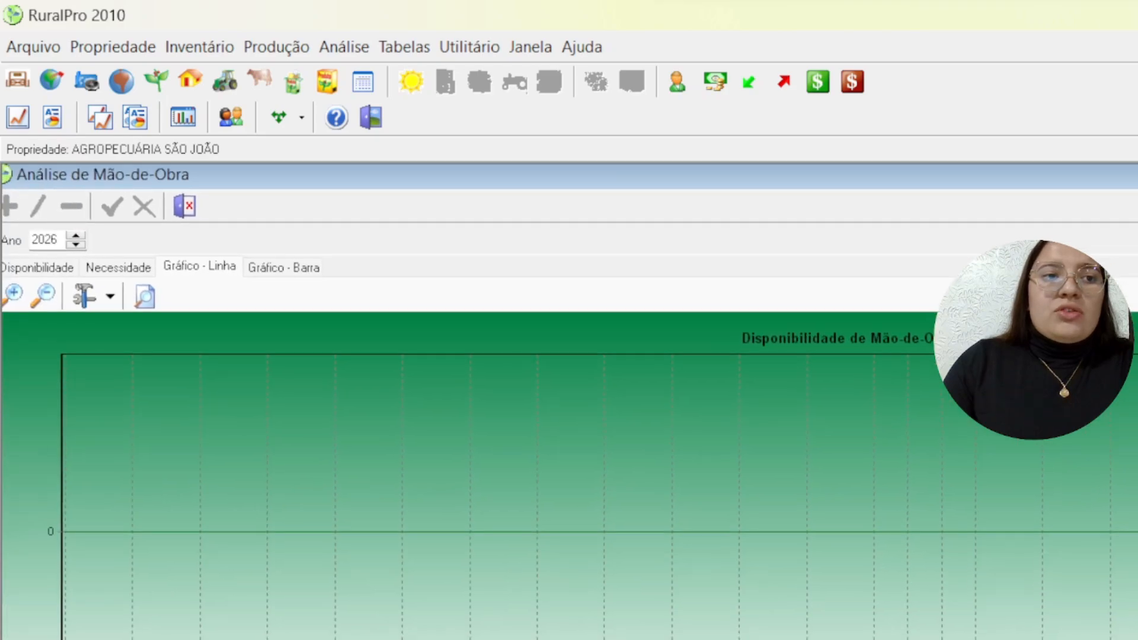
# - Check the fields and options of the Análise Econômica entre propriedades for comparing two properties, and close it
pyautogui.click(344, 46)
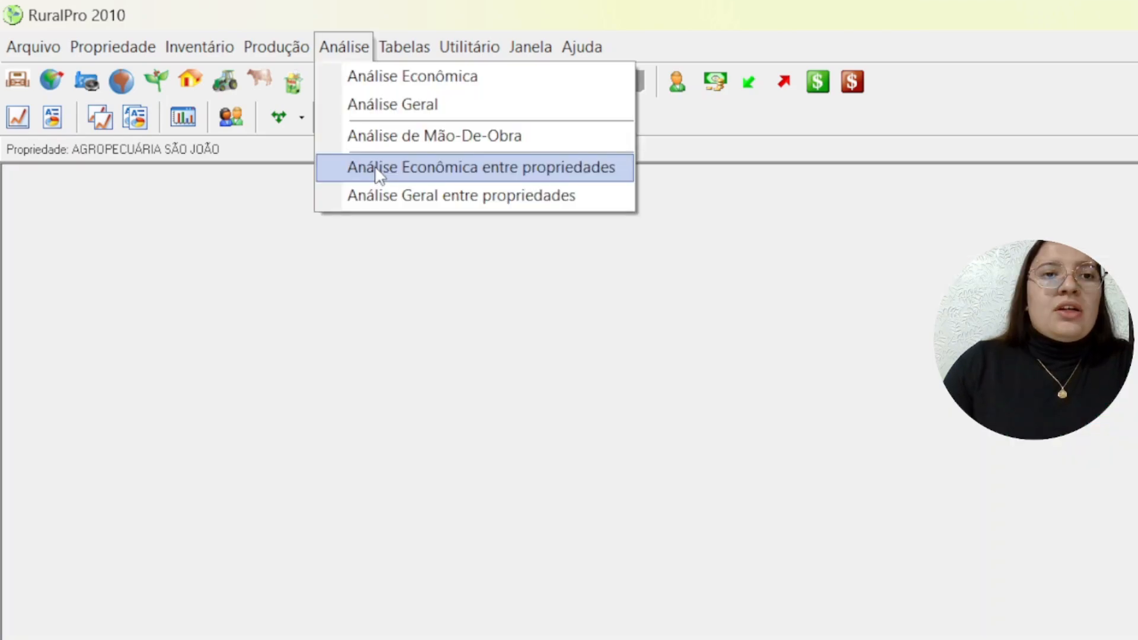
pyautogui.click(376, 172)
pyautogui.moveTo(989, 309); pyautogui.dragTo(421, 181)
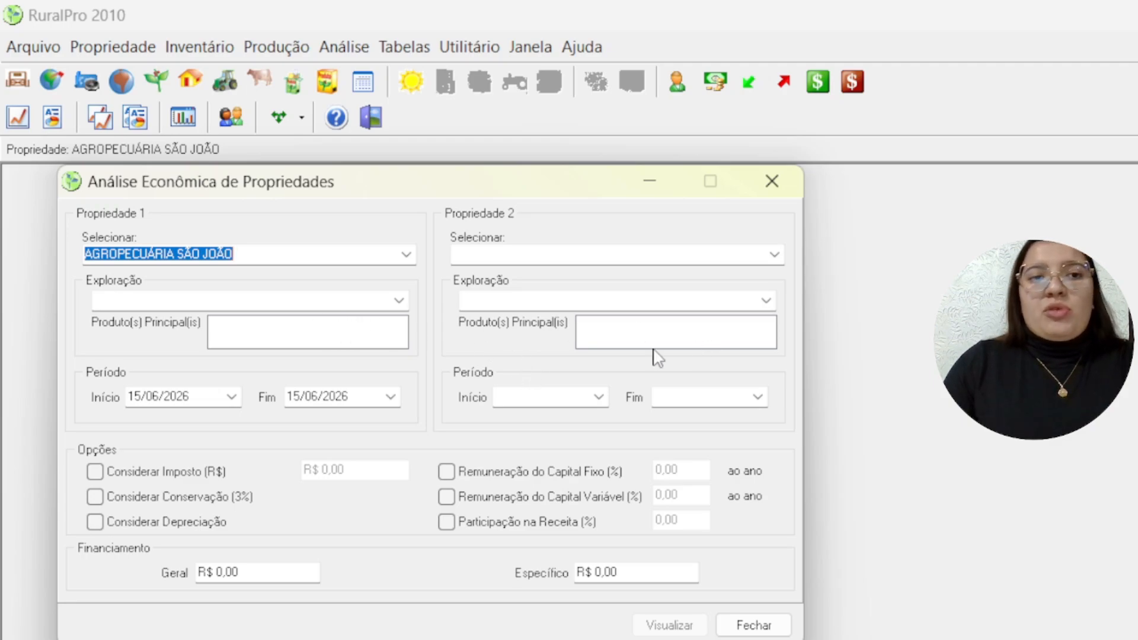
pyautogui.click(772, 181)
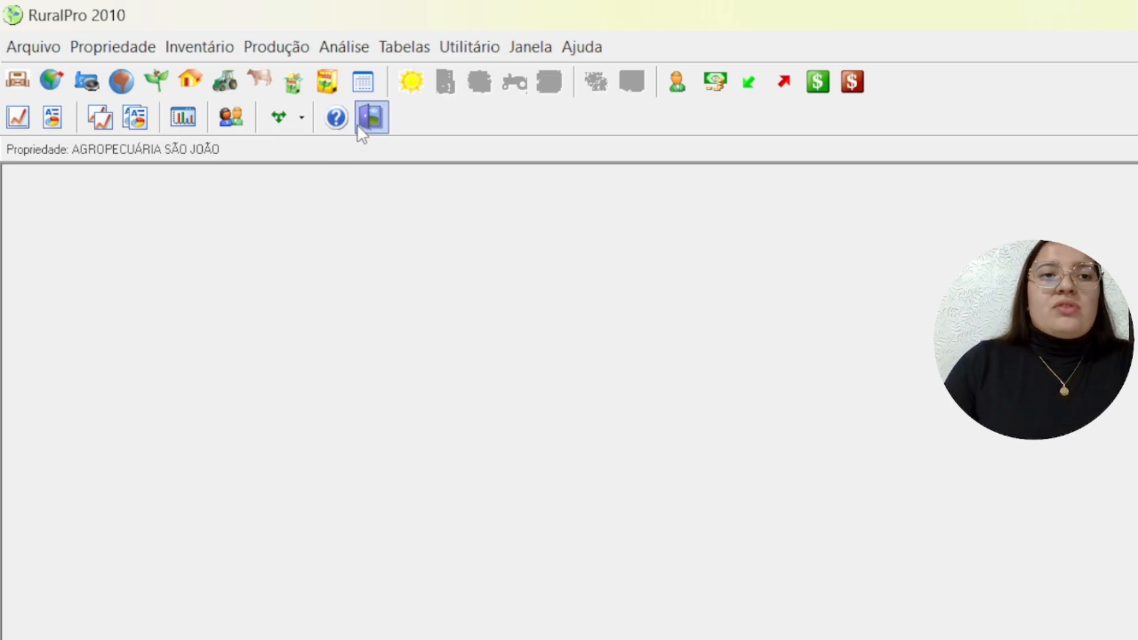
# - Open the Receitas & Despesas - Resumo chart and update it for the period 01/03/2026 to 31/03/2026
pyautogui.click(182, 116)
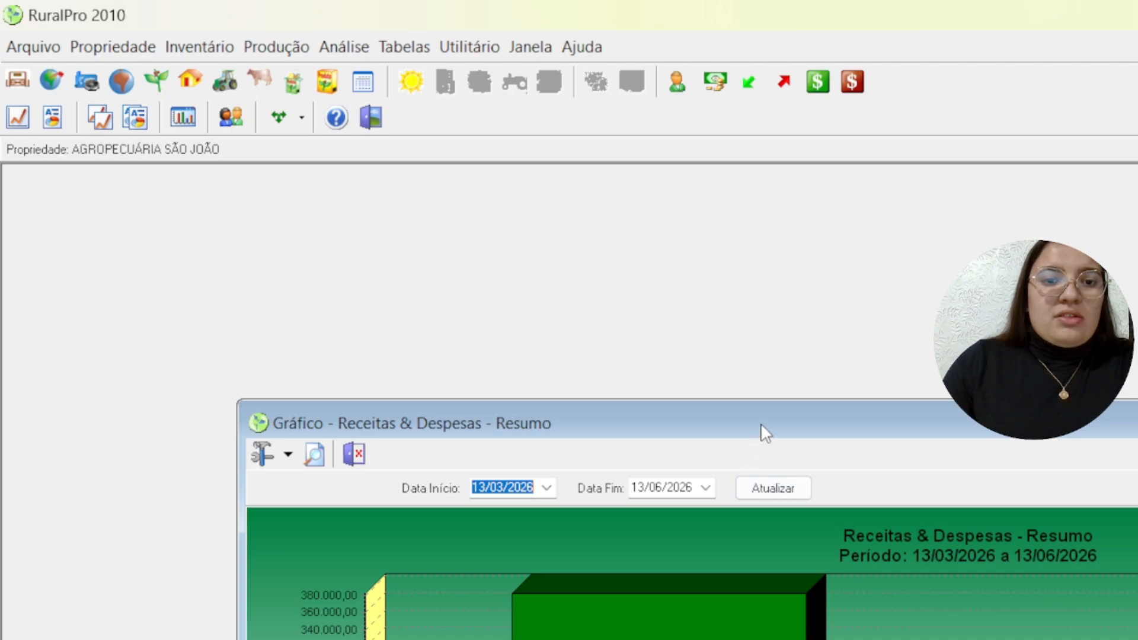
pyautogui.moveTo(761, 423); pyautogui.dragTo(555, 166)
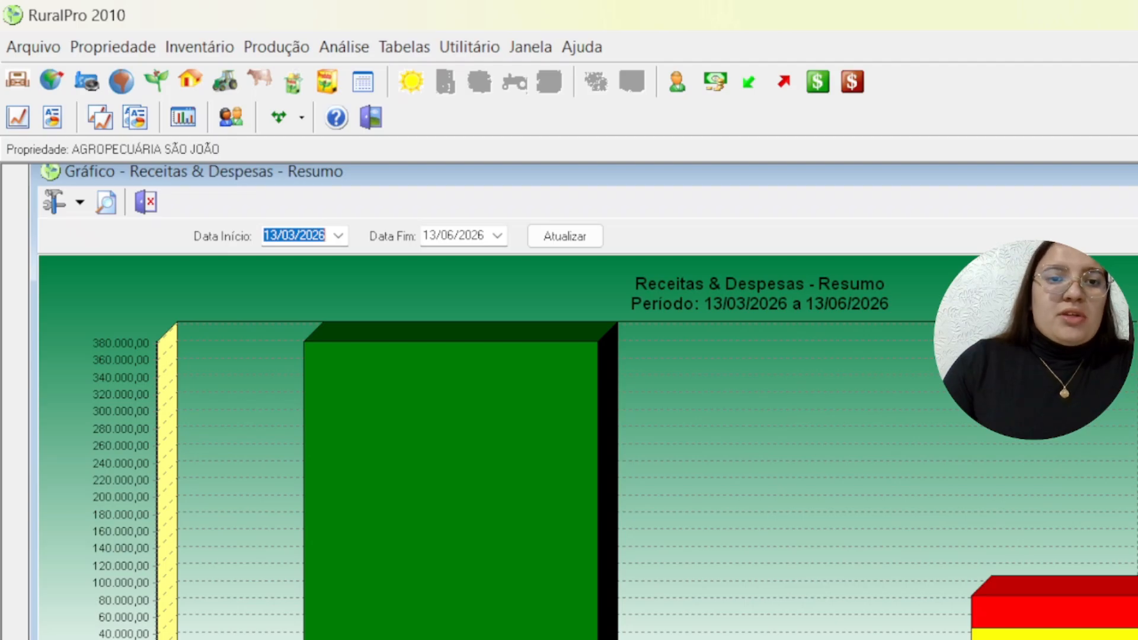
pyautogui.click(338, 235)
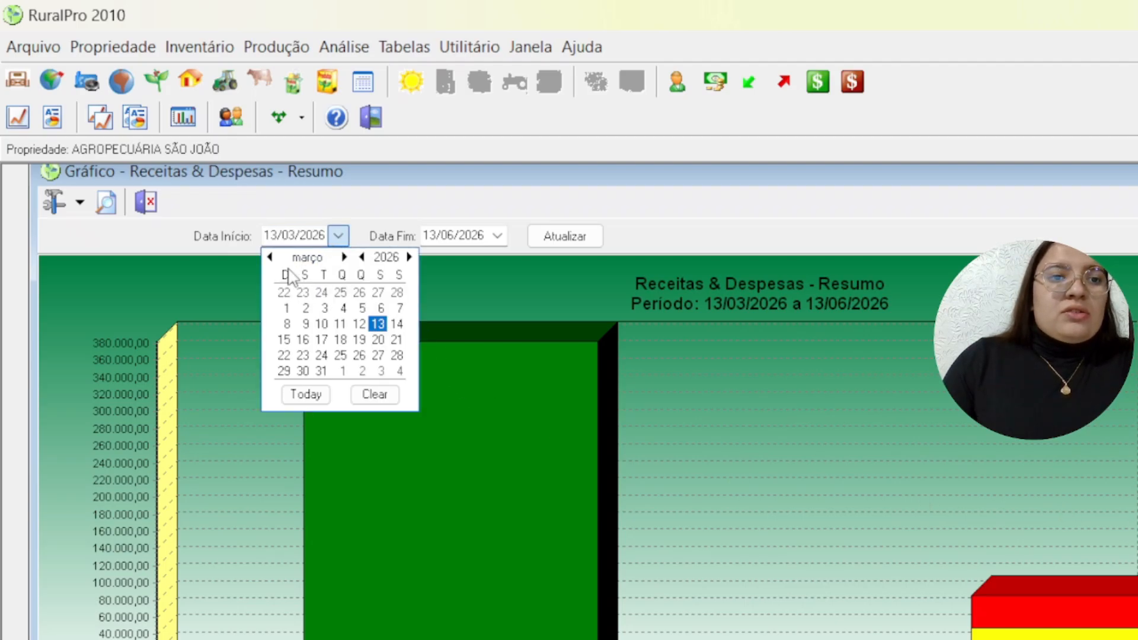
pyautogui.click(287, 308)
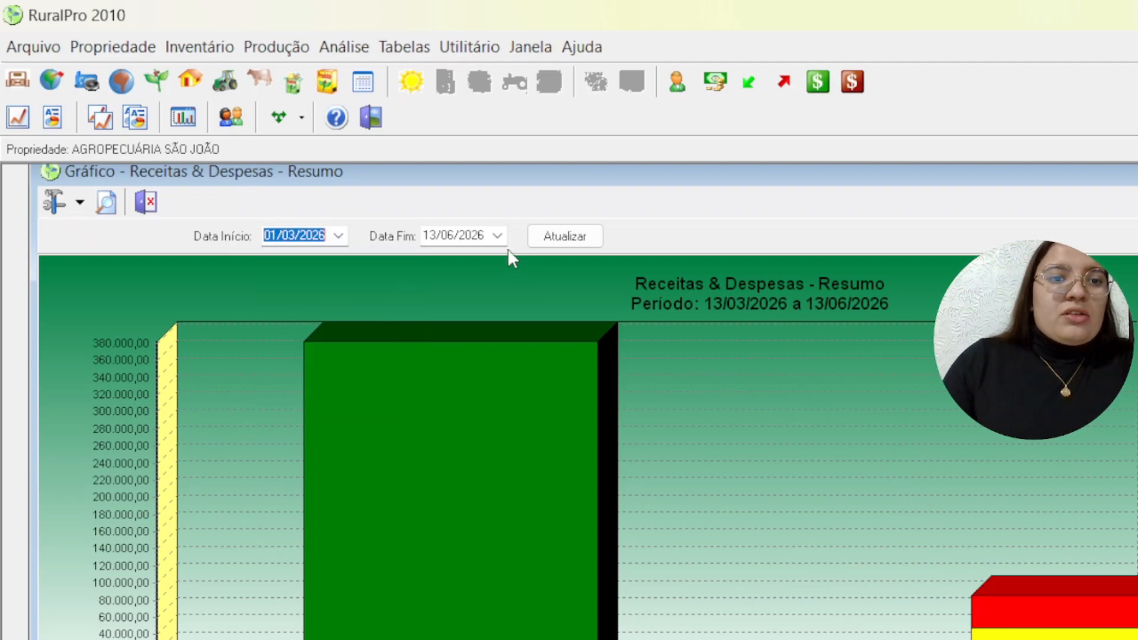
pyautogui.click(499, 235)
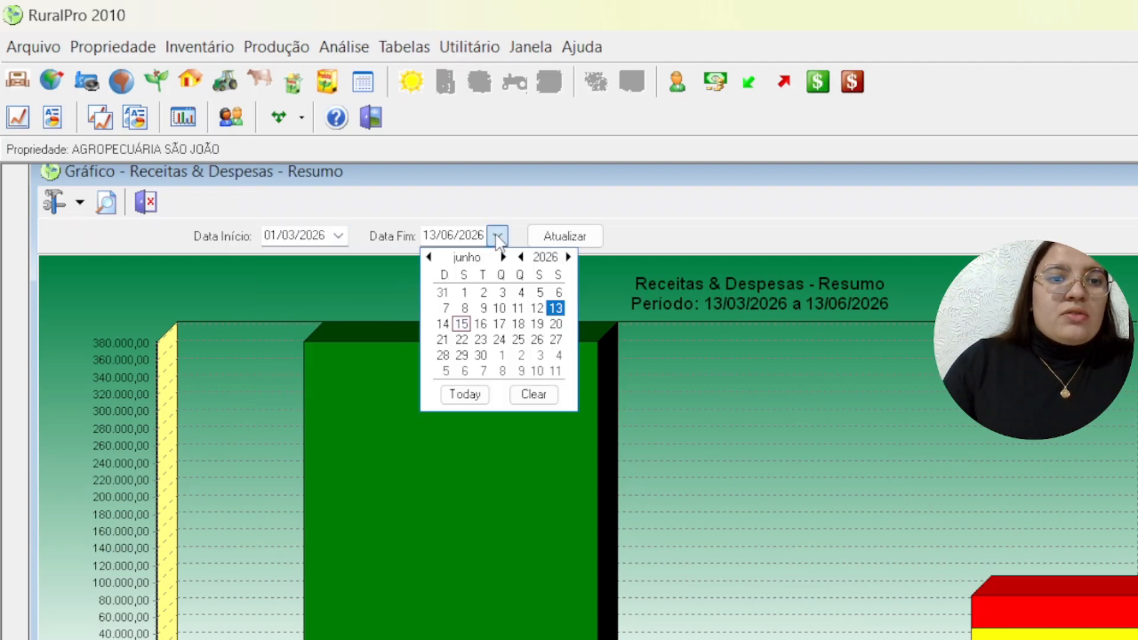
pyautogui.click(429, 256)
pyautogui.click(429, 257)
pyautogui.click(428, 256)
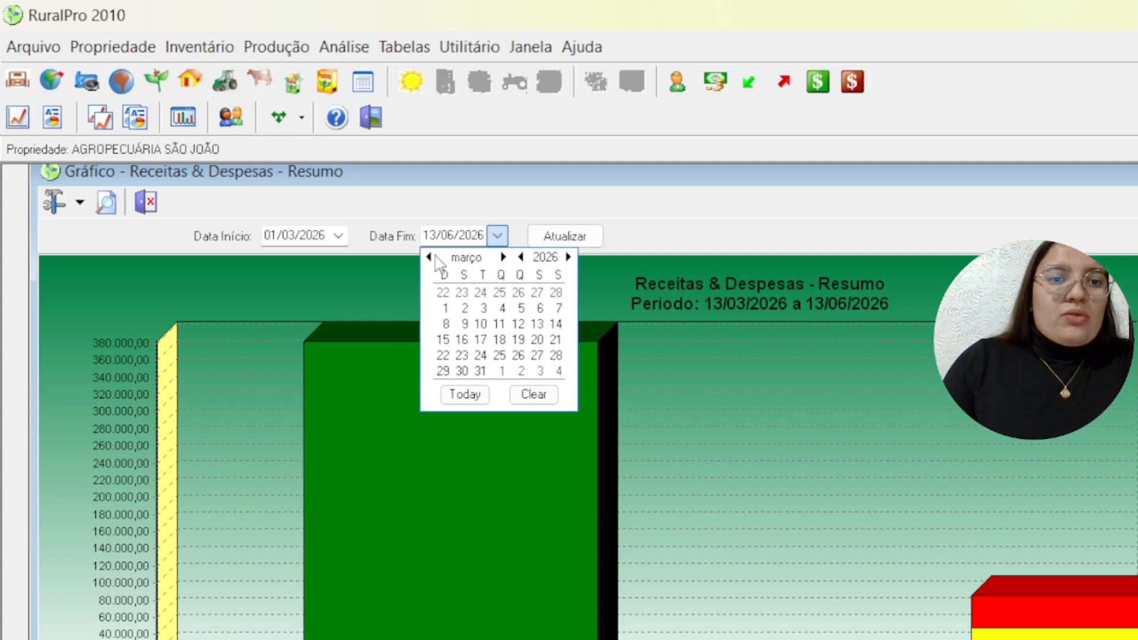
pyautogui.click(481, 371)
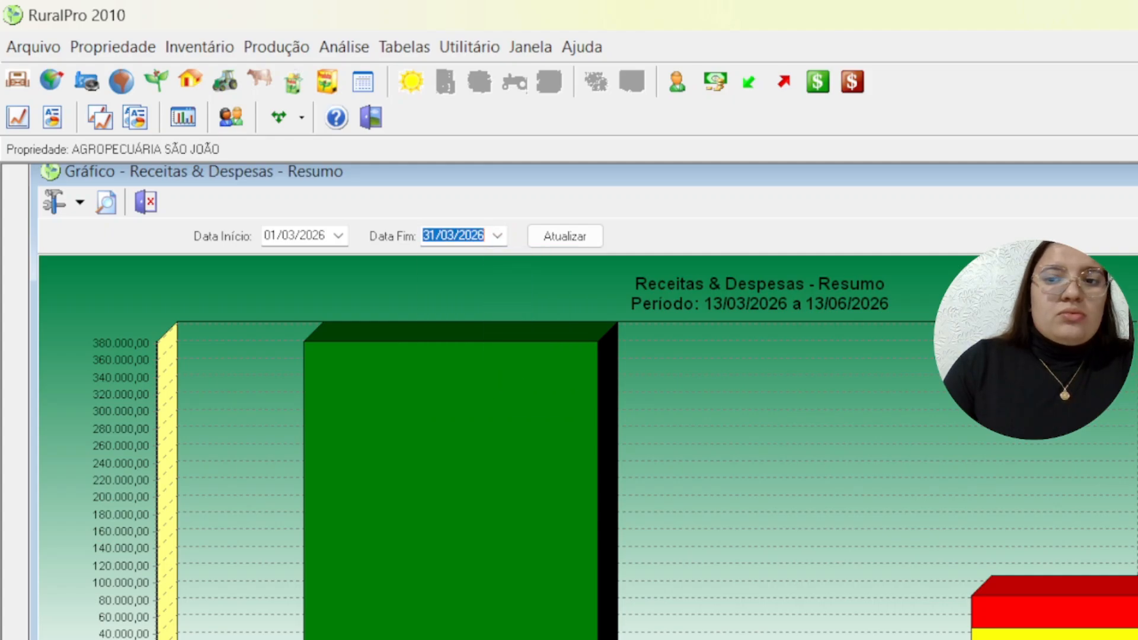
pyautogui.click(575, 239)
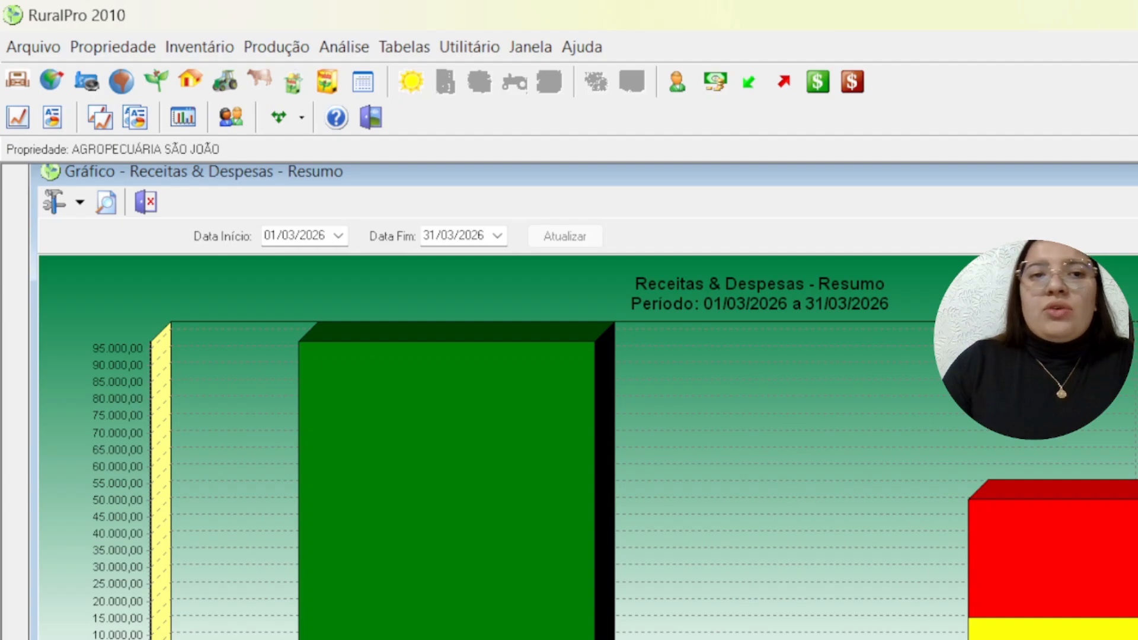
pyautogui.moveTo(593, 172); pyautogui.dragTo(599, 174)
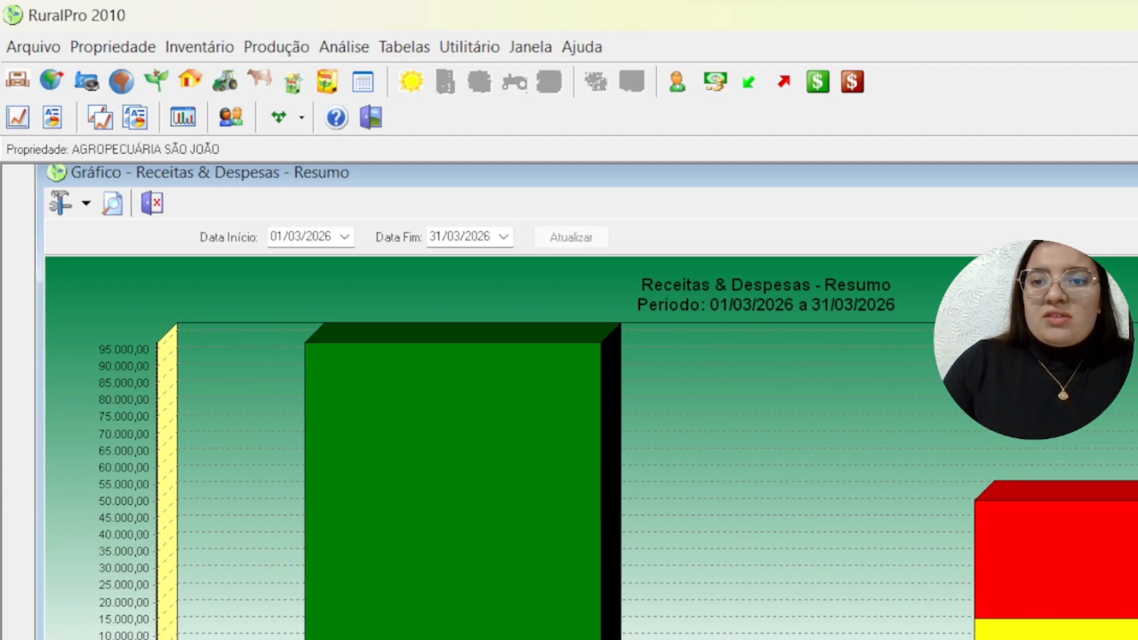